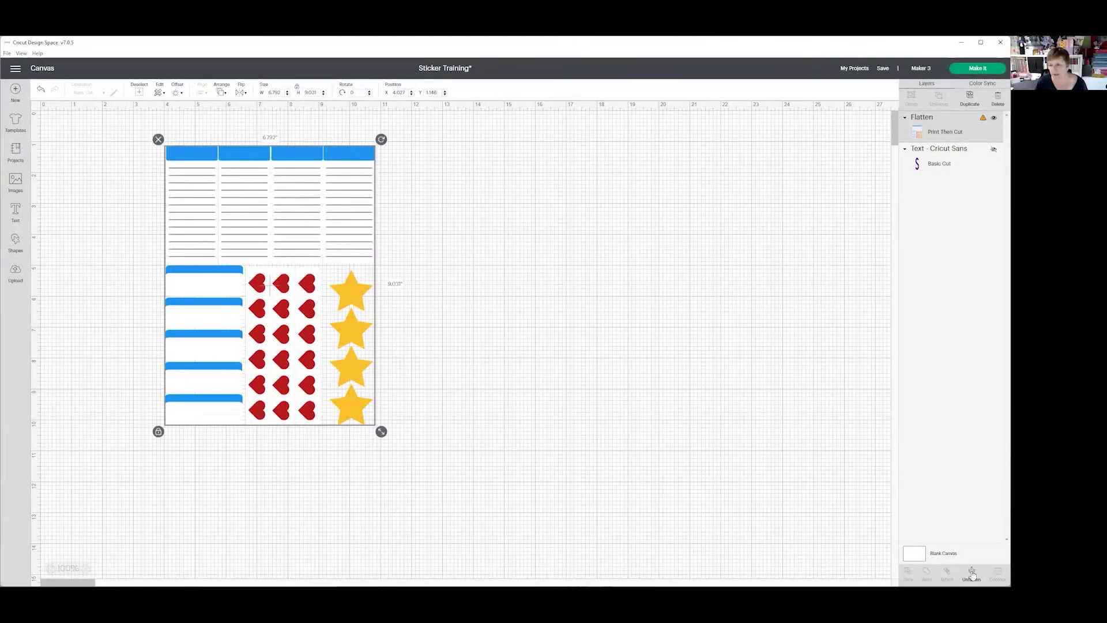
Unflatten and re-flatten the whole sticker artwork into one print layer, and set its width to 6.75 in.
{"action": "left_click", "coordinate": [972, 575]}
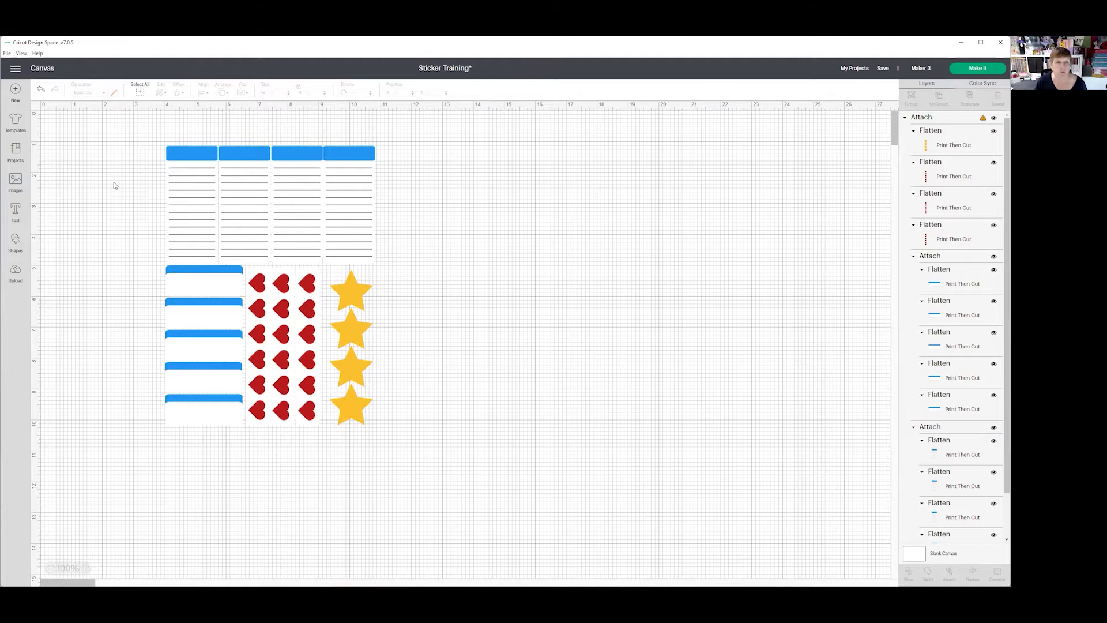
{"action": "left_click_drag", "start_coordinate": [117, 125], "coordinate": [414, 449]}
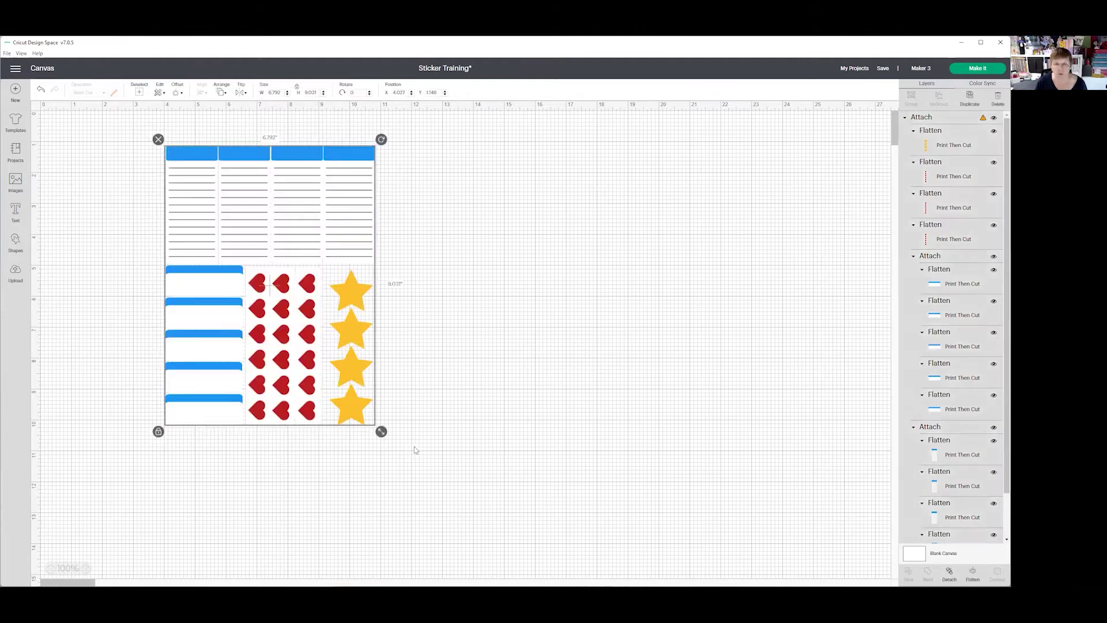
{"action": "left_click", "coordinate": [973, 574]}
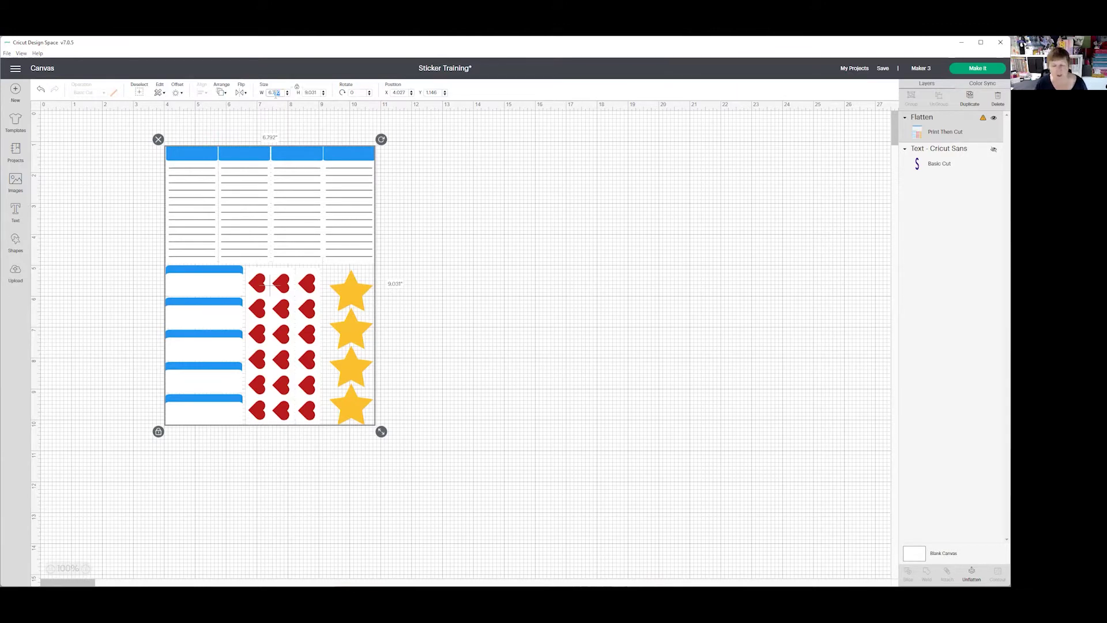
{"action": "key", "text": "Tab"}
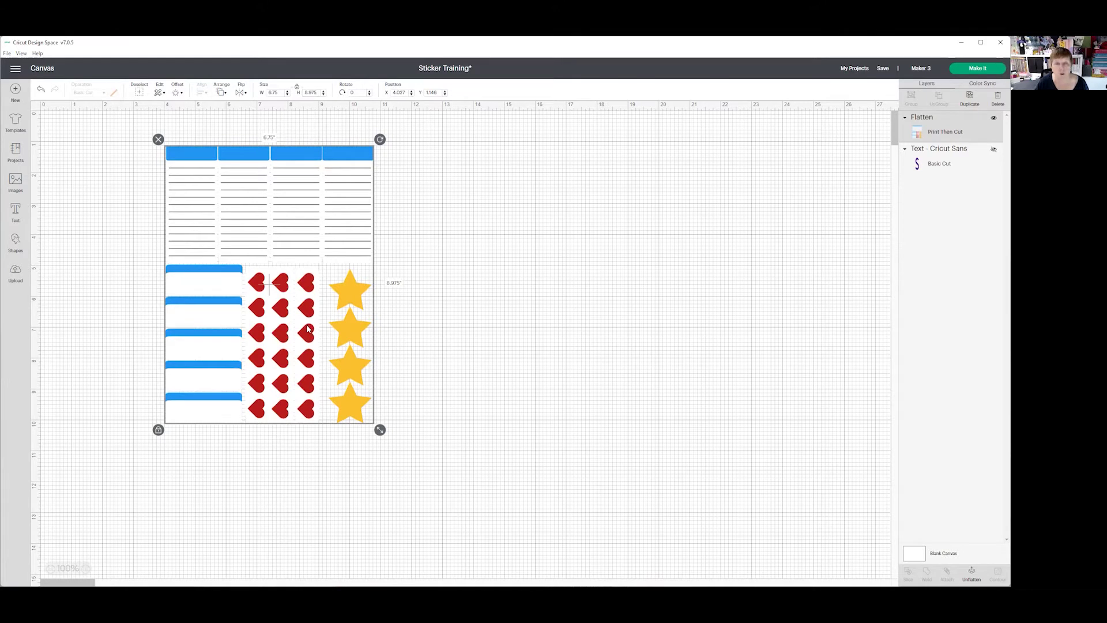
Move the flattened sticker artwork aside to about X 13.54, Y 1.55, and place a rounded-corner square on the free canvas area beside it.
{"action": "left_click_drag", "start_coordinate": [308, 328], "coordinate": [603, 337]}
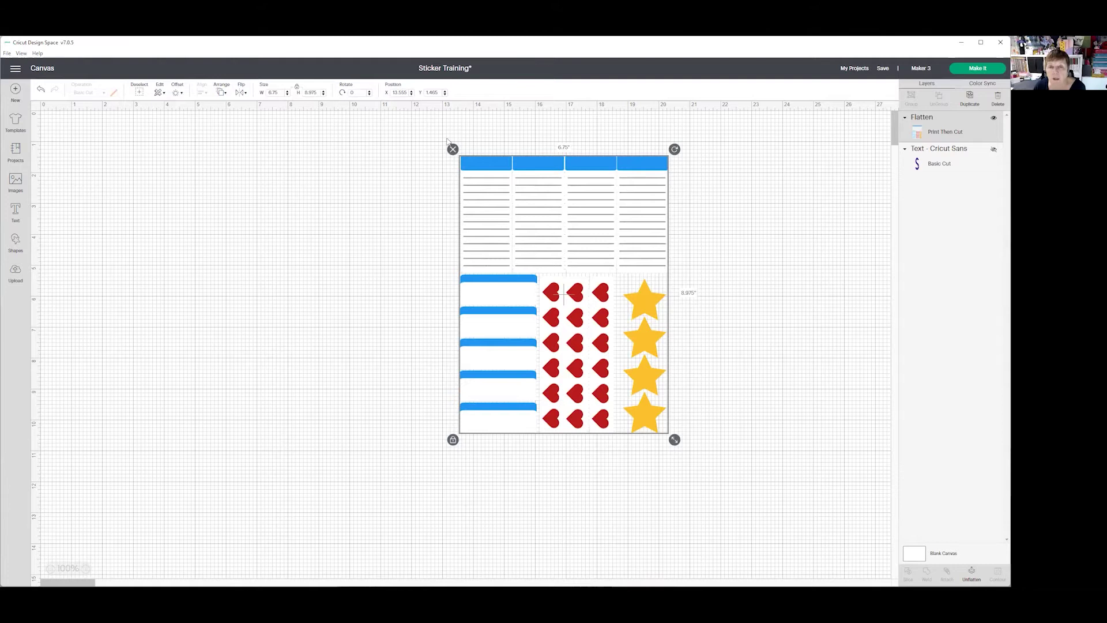
{"action": "mouse_move", "coordinate": [593, 271]}
{"action": "left_mouse_down"}
{"action": "mouse_move", "coordinate": [586, 285]}
{"action": "mouse_move", "coordinate": [592, 273]}
{"action": "left_mouse_up"}
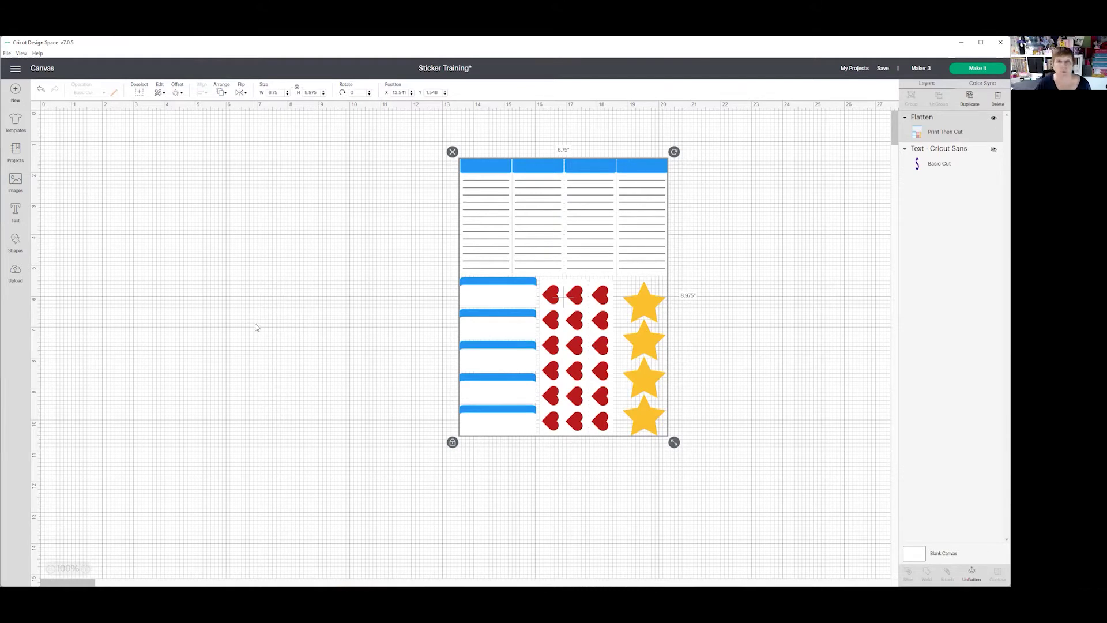
{"action": "left_click", "coordinate": [14, 245]}
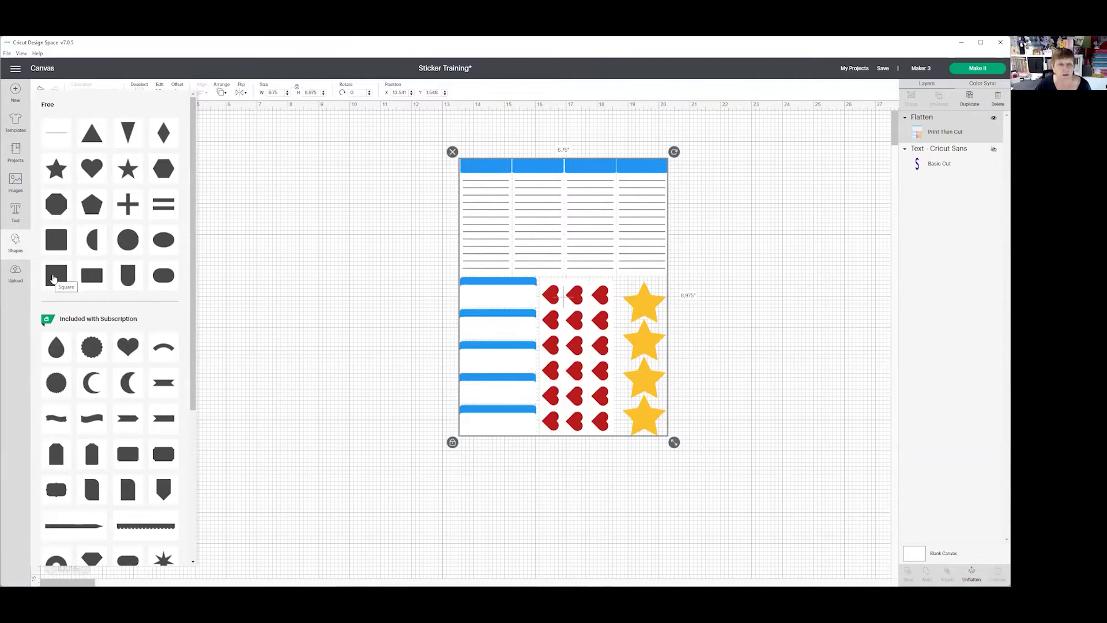
{"action": "left_click", "coordinate": [56, 241]}
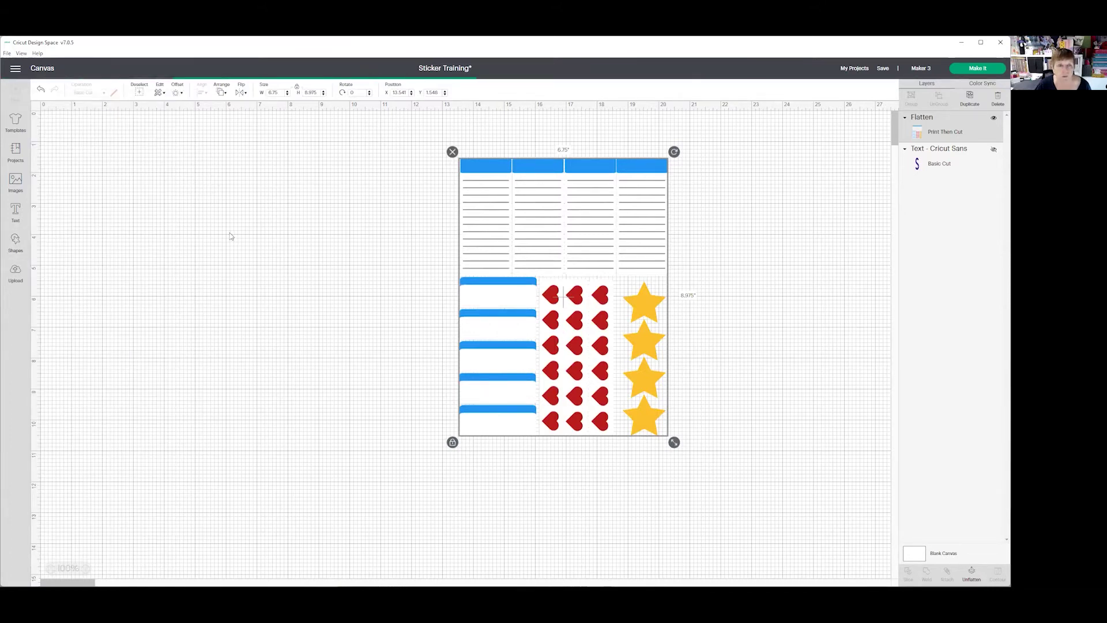
{"action": "left_click_drag", "start_coordinate": [92, 147], "coordinate": [189, 202]}
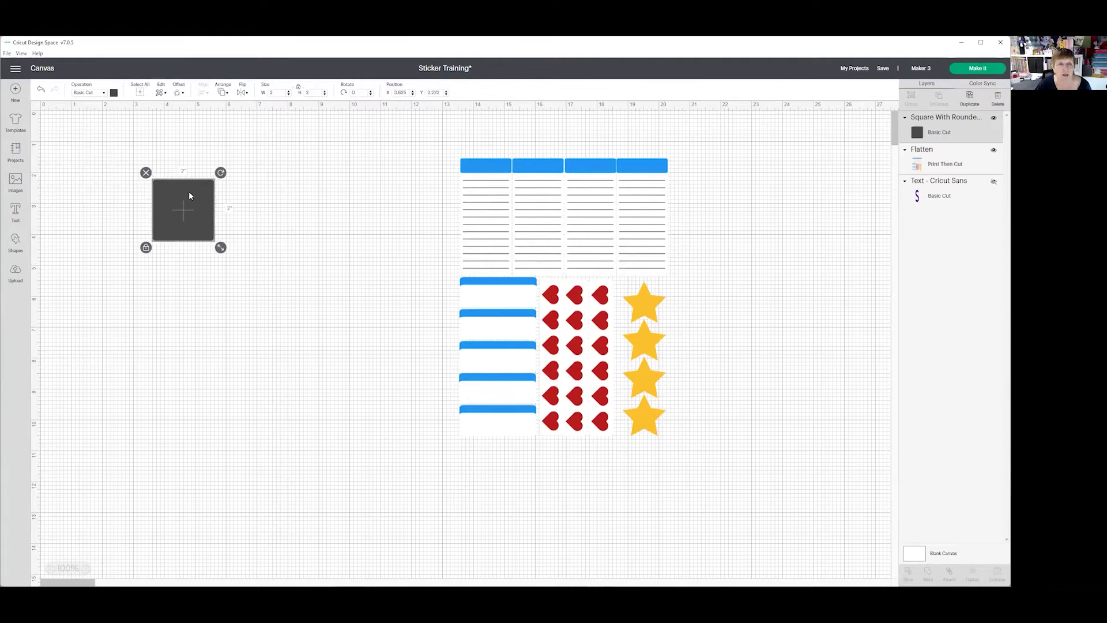
Resize the rounded square to 6.75 in wide by 9.25 in high with its proportions unlocked, and lock them again.
{"action": "left_click", "coordinate": [146, 248]}
{"action": "left_click", "coordinate": [262, 93]}
{"action": "type", "text": "6.75"}
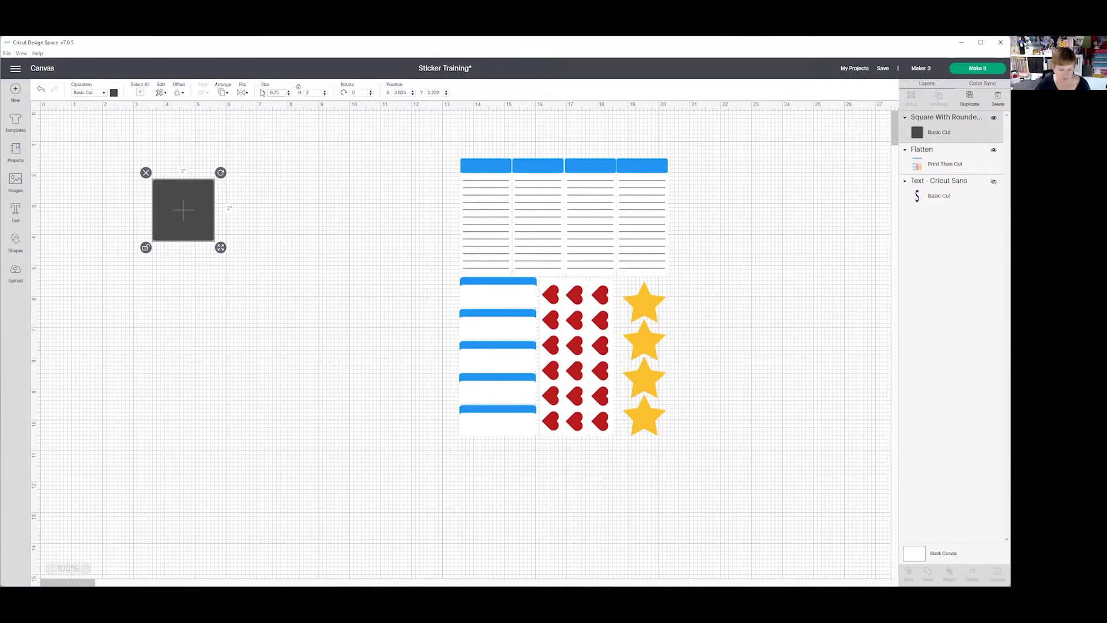
{"action": "key", "text": "Tab"}
{"action": "type", "text": "9.2"}
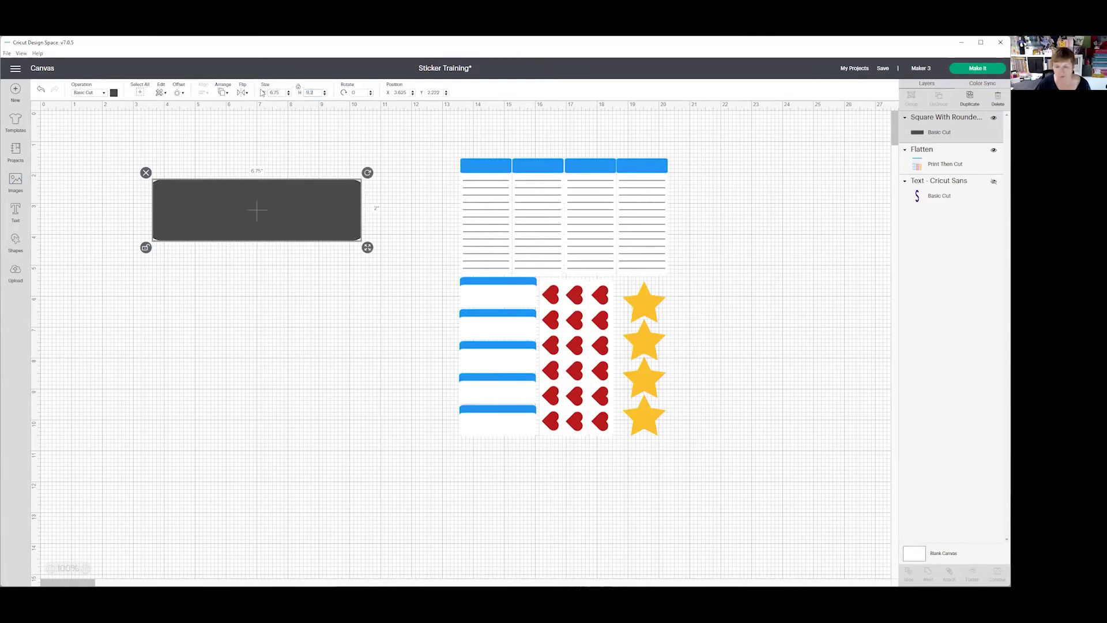
{"action": "type", "text": "5"}
{"action": "key", "text": "Tab"}
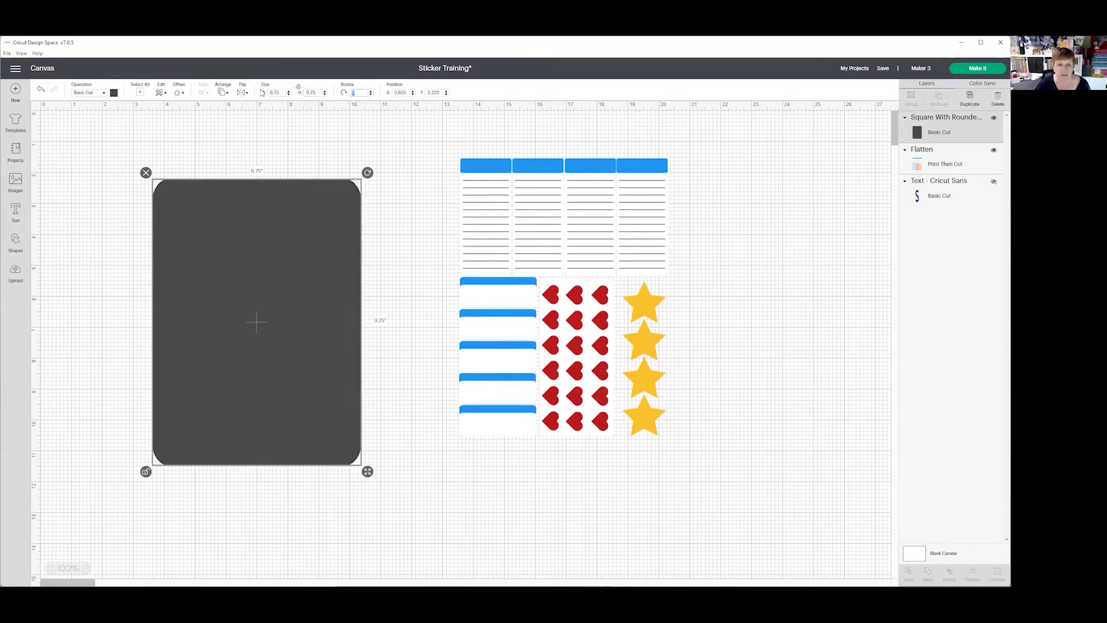
{"action": "left_click", "coordinate": [299, 88]}
Change the rounded rectangle's material color to white.
{"action": "left_click", "coordinate": [114, 93]}
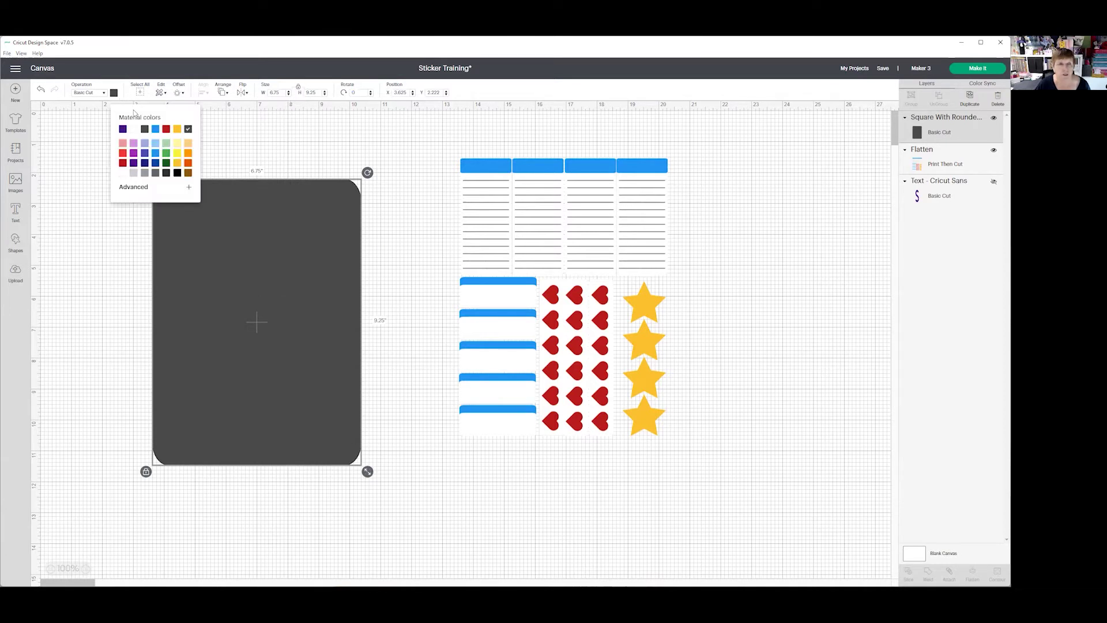
{"action": "left_click", "coordinate": [133, 129]}
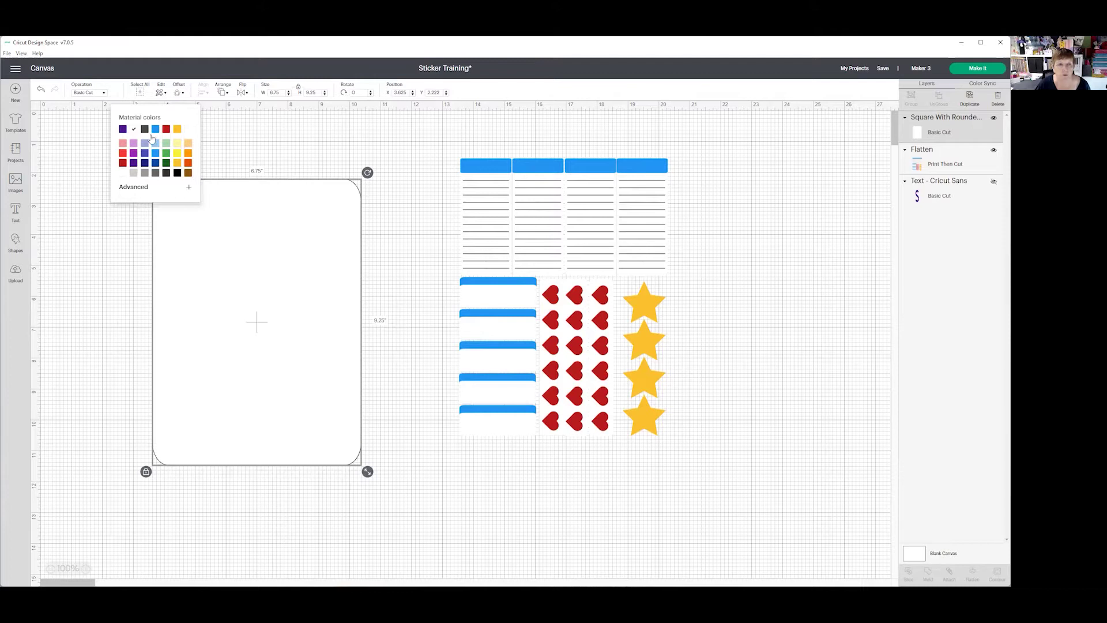
{"action": "left_click", "coordinate": [316, 312]}
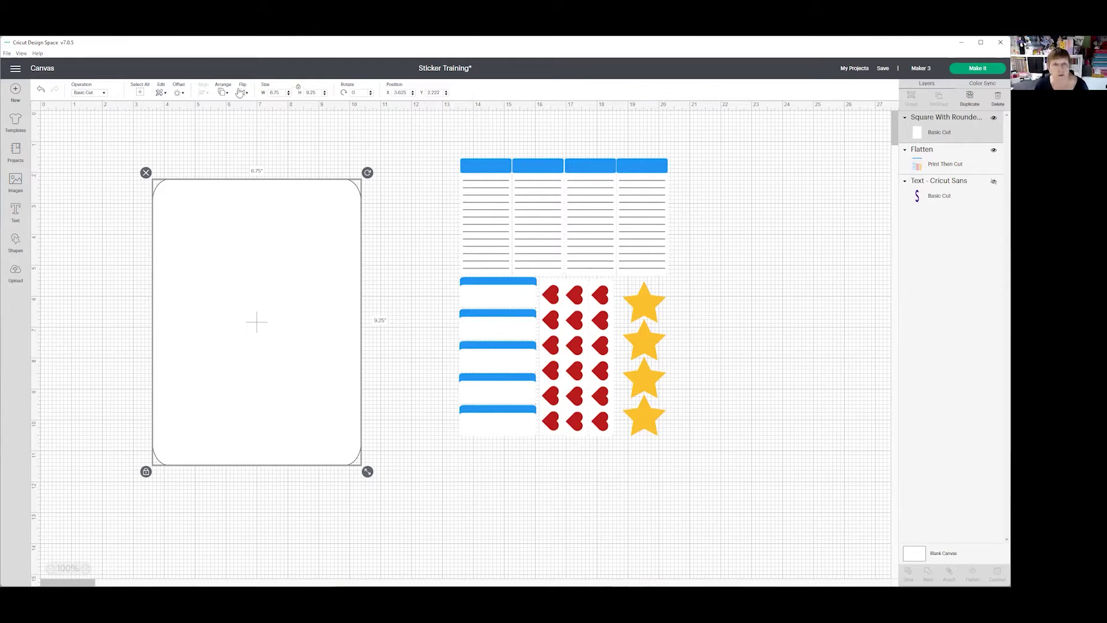
Duplicate the white rounded rectangle twice and center all three copies on one another.
{"action": "left_click", "coordinate": [969, 96]}
{"action": "left_click", "coordinate": [970, 96]}
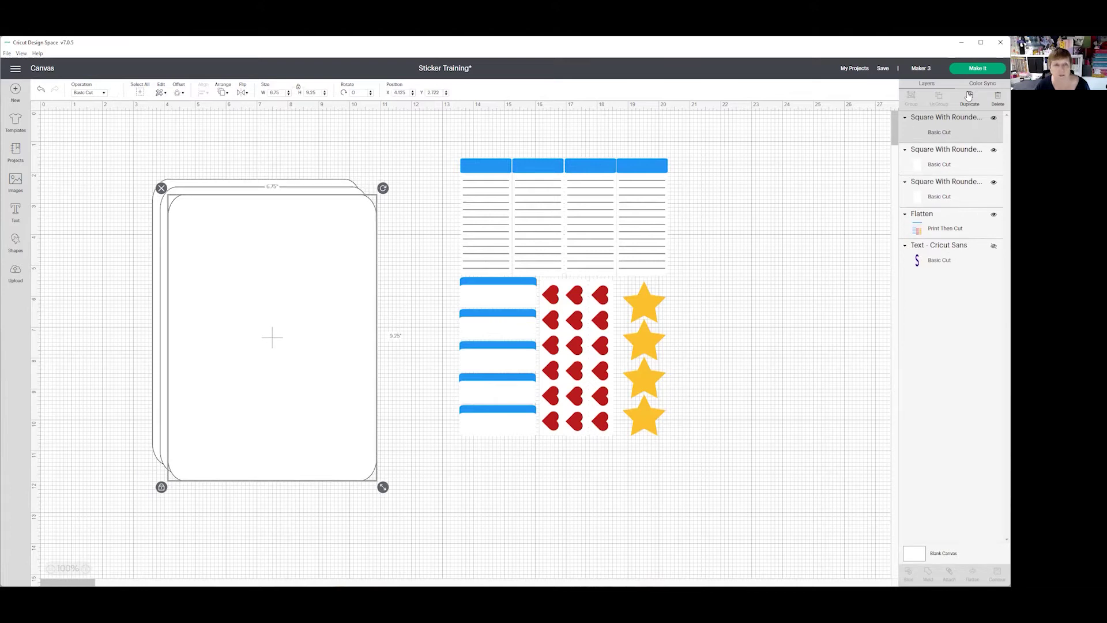
{"action": "left_click_drag", "start_coordinate": [95, 160], "coordinate": [279, 373]}
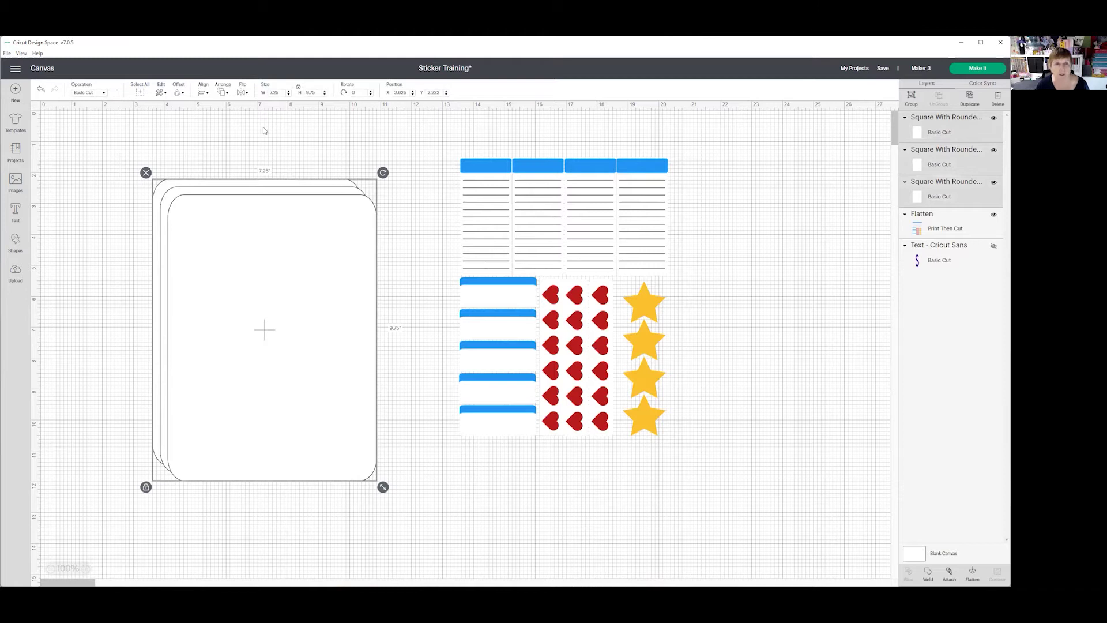
{"action": "left_click", "coordinate": [223, 94]}
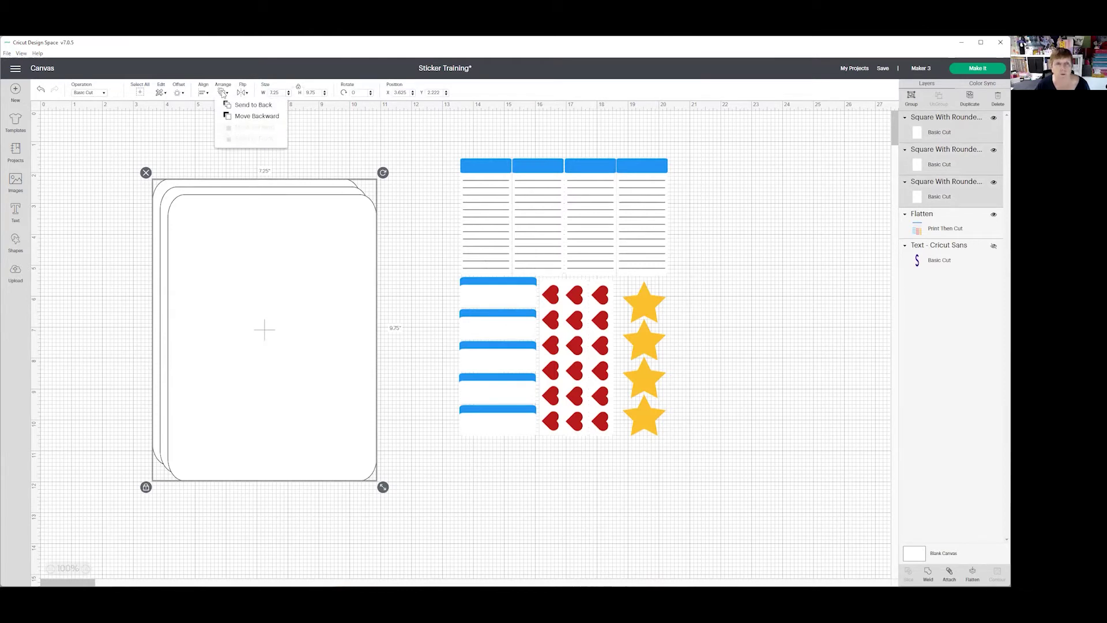
{"action": "left_click", "coordinate": [205, 94]}
{"action": "left_click", "coordinate": [232, 183]}
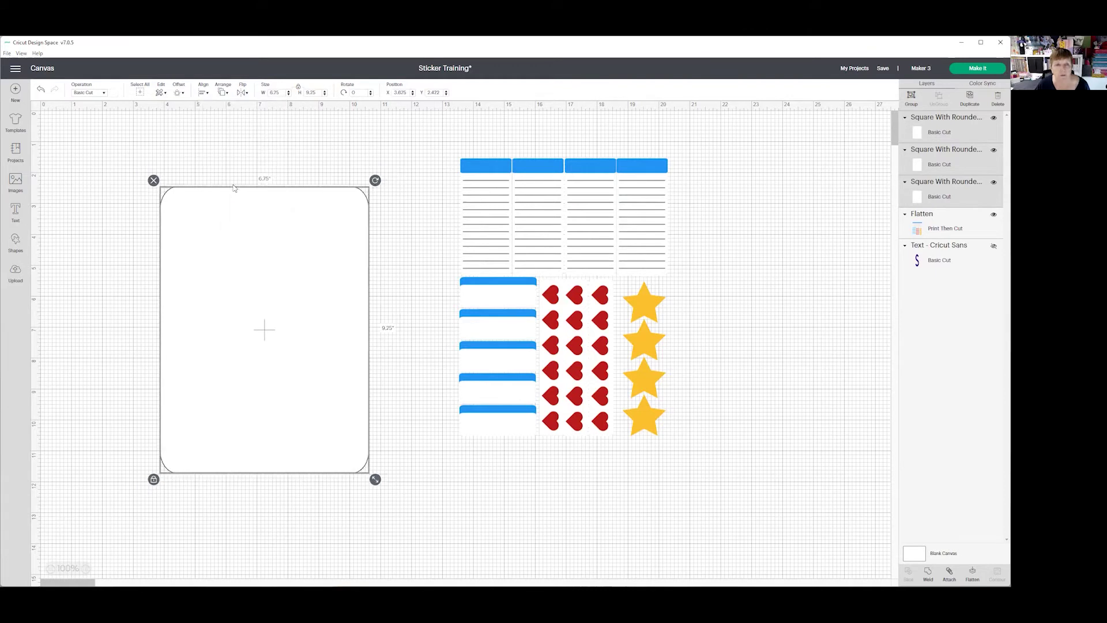
Group the three stacked white rounded rectangles and shift the group slightly up to about X 3.94, Y 2.29.
{"action": "left_click", "coordinate": [106, 348]}
{"action": "left_click_drag", "start_coordinate": [94, 175], "coordinate": [285, 339]}
{"action": "left_click", "coordinate": [911, 98]}
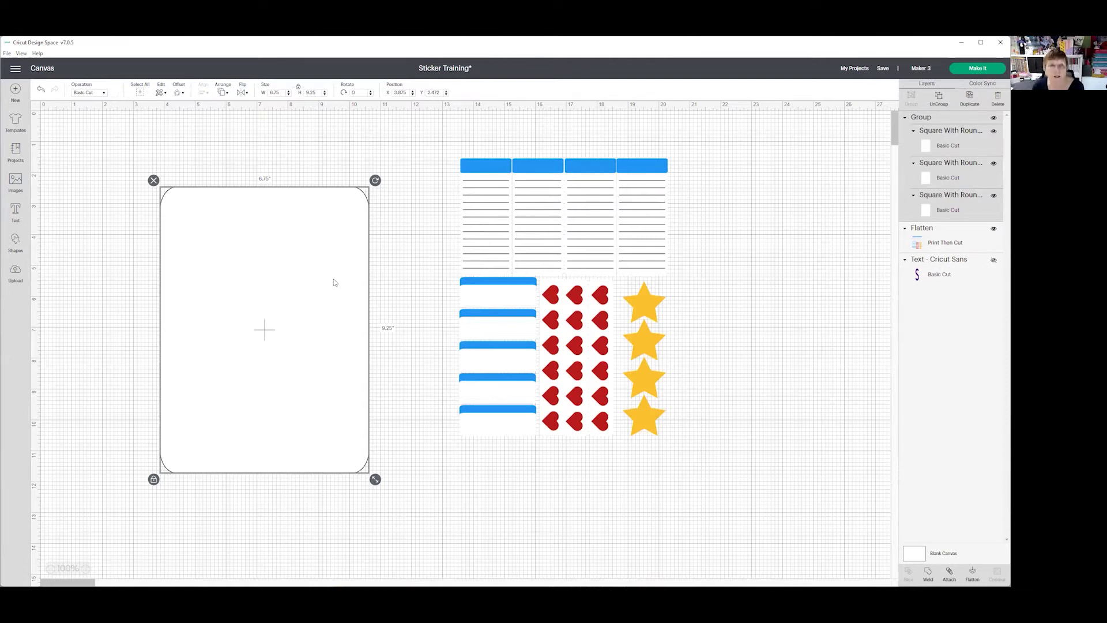
{"action": "left_click", "coordinate": [326, 305]}
{"action": "left_click_drag", "start_coordinate": [326, 305], "coordinate": [326, 296]}
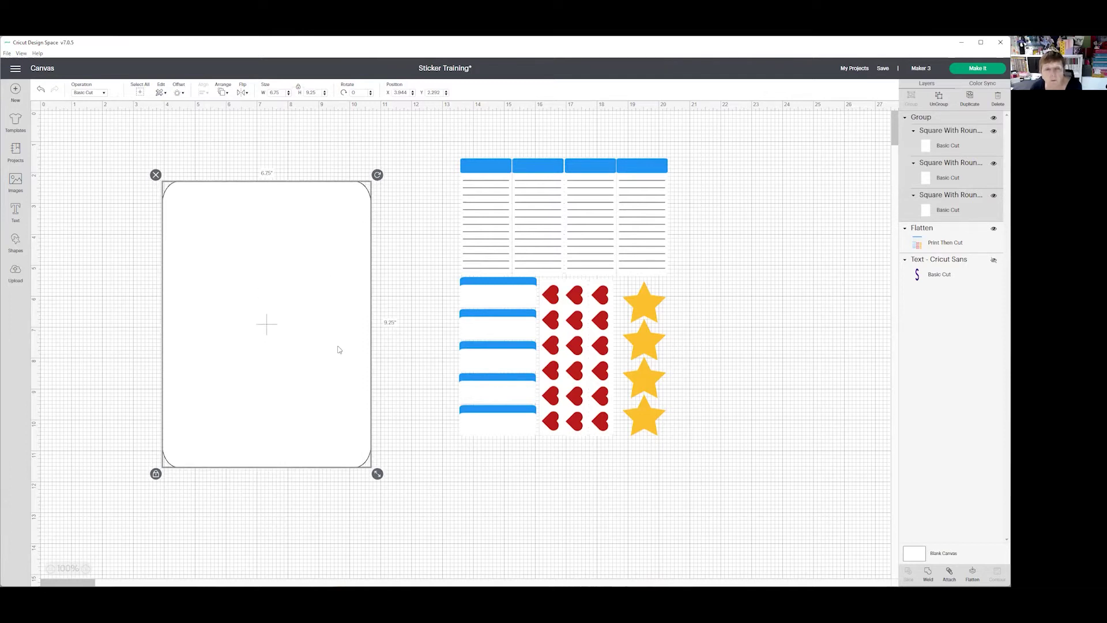
Move the flattened sticker artwork onto the white backing and send it to the front.
{"action": "left_click_drag", "start_coordinate": [545, 186], "coordinate": [283, 307]}
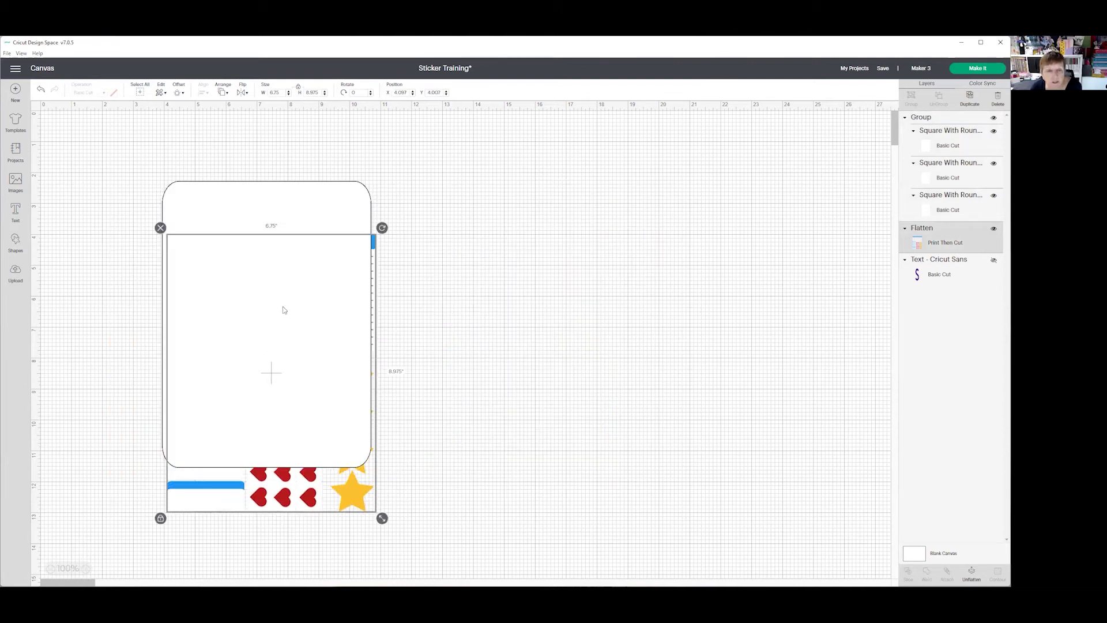
{"action": "left_click", "coordinate": [225, 93]}
{"action": "left_click", "coordinate": [254, 139]}
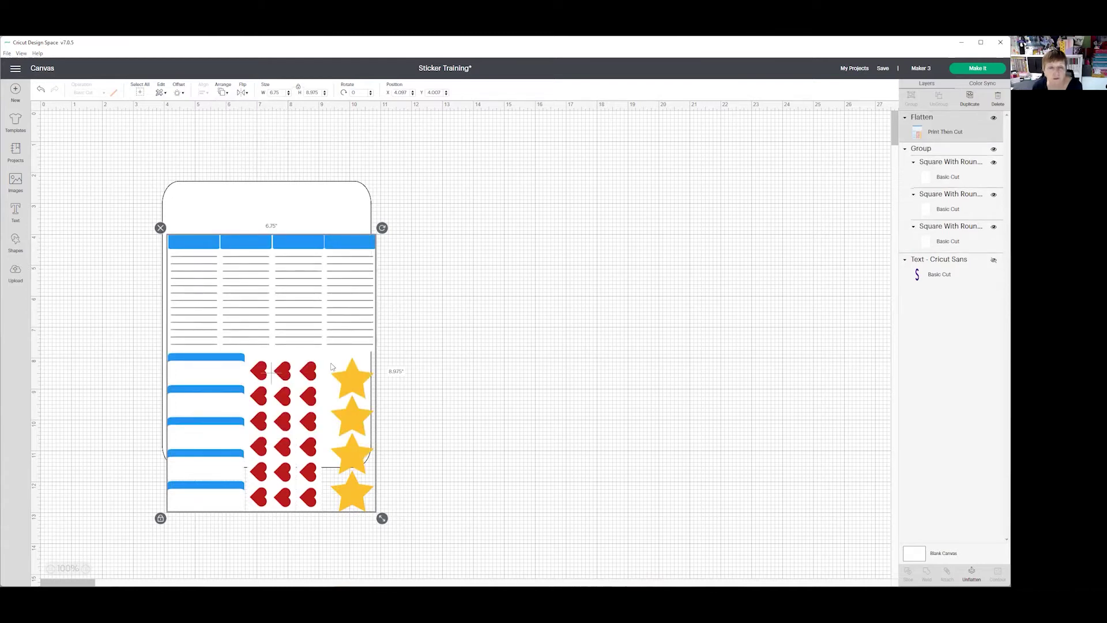
{"action": "left_click_drag", "start_coordinate": [332, 365], "coordinate": [328, 325]}
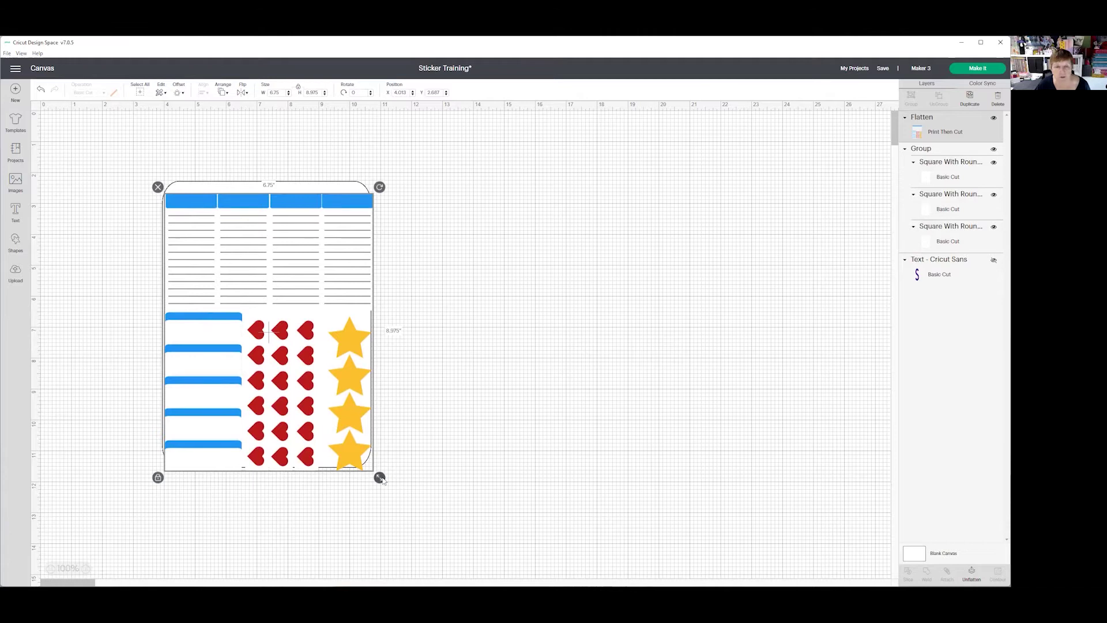
Scale the sticker artwork down to about 6.35 by 8.44 in and position it inside the rounded backing's outline.
{"action": "left_click_drag", "start_coordinate": [381, 479], "coordinate": [375, 463]}
{"action": "left_click_drag", "start_coordinate": [359, 406], "coordinate": [361, 405]}
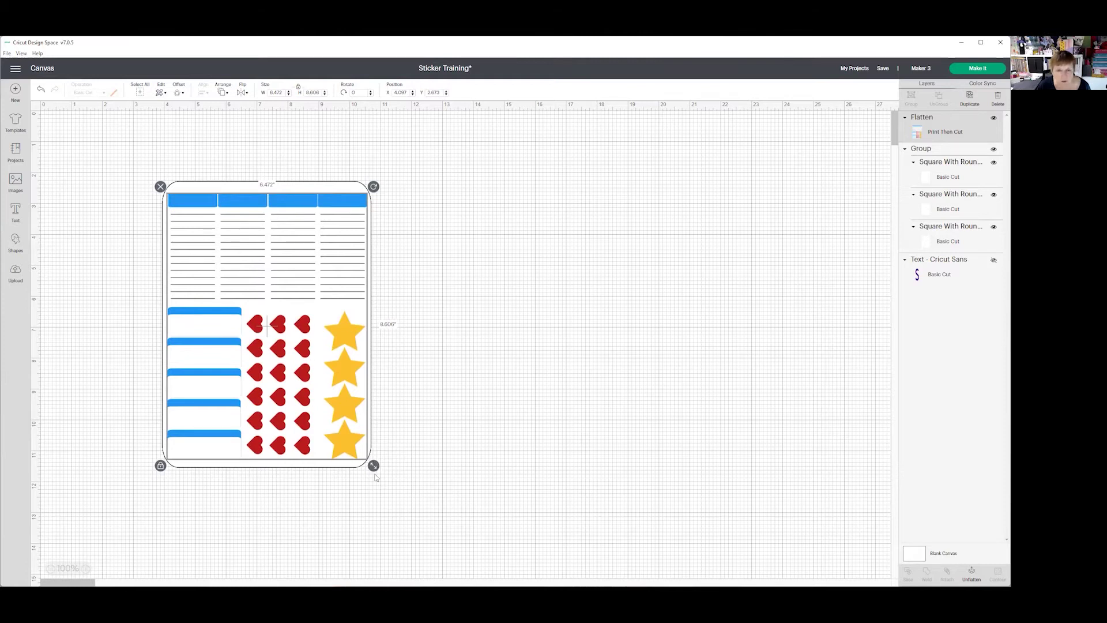
{"action": "left_click_drag", "start_coordinate": [374, 466], "coordinate": [372, 430]}
{"action": "left_click_drag", "start_coordinate": [340, 336], "coordinate": [341, 339]}
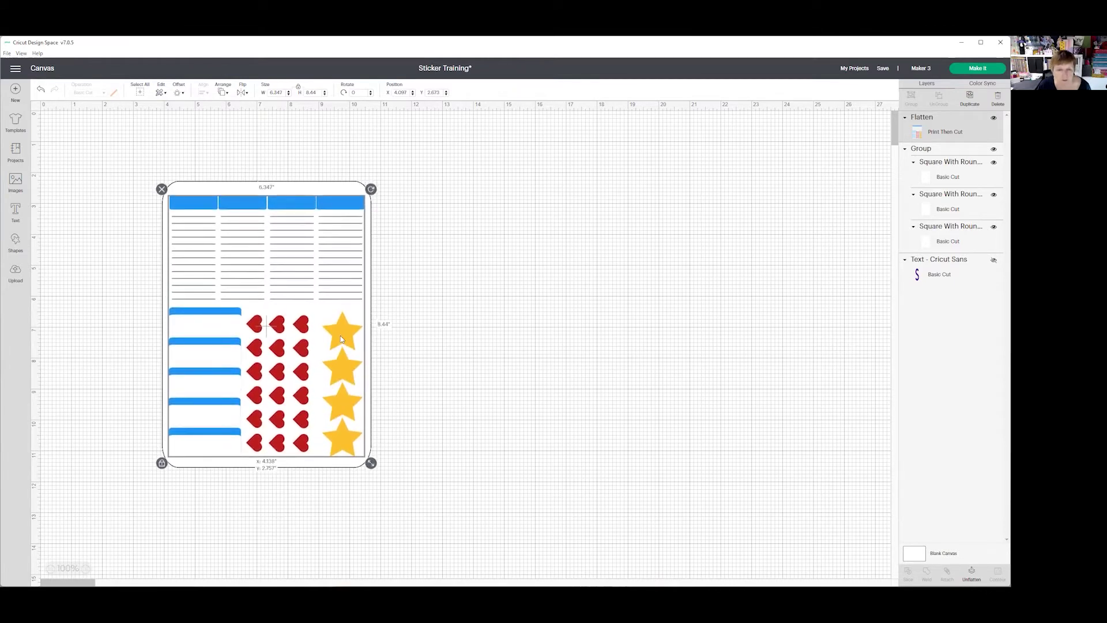
{"action": "left_click_drag", "start_coordinate": [341, 339], "coordinate": [341, 339]}
{"action": "left_click", "coordinate": [505, 322]}
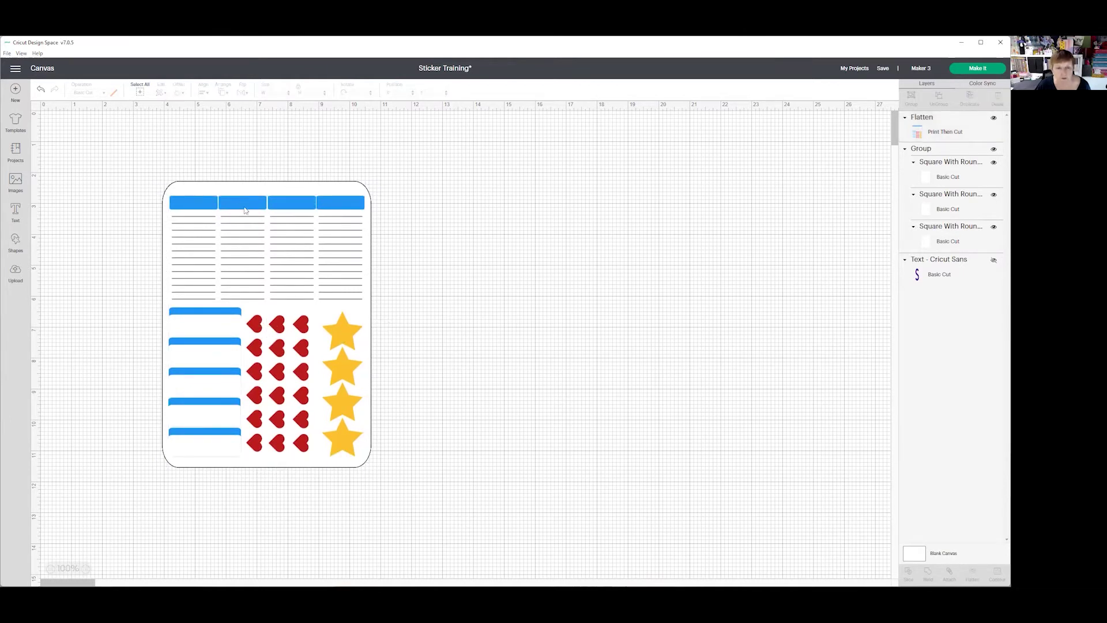
Nudge the sticker artwork down to about Y 2.86 and center it horizontally with the backing group.
{"action": "left_click", "coordinate": [245, 210]}
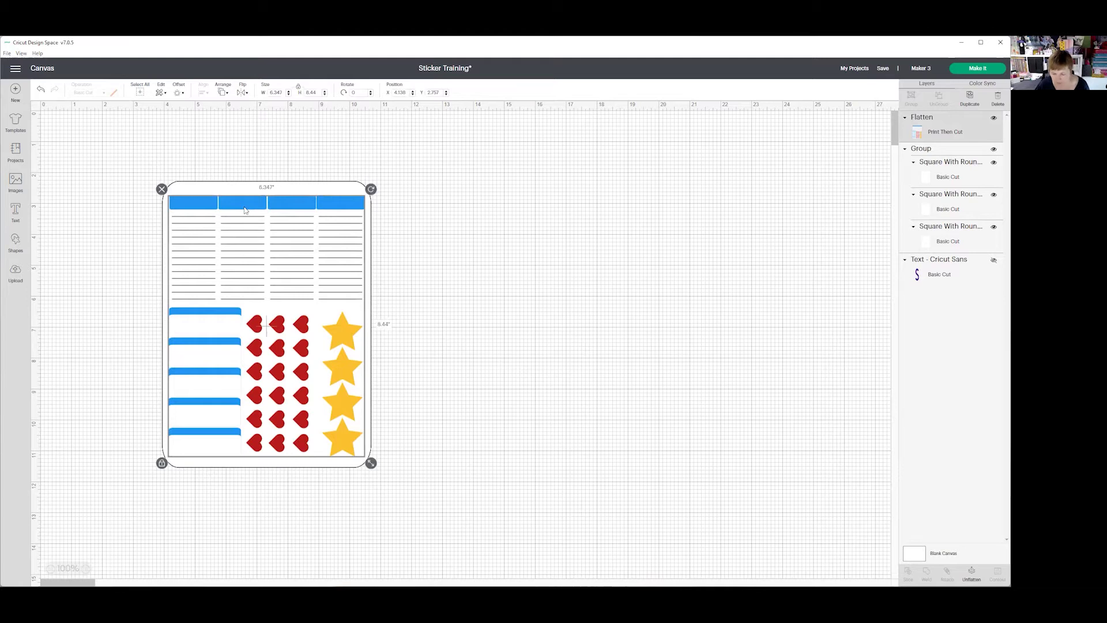
{"action": "key", "text": "Down"}
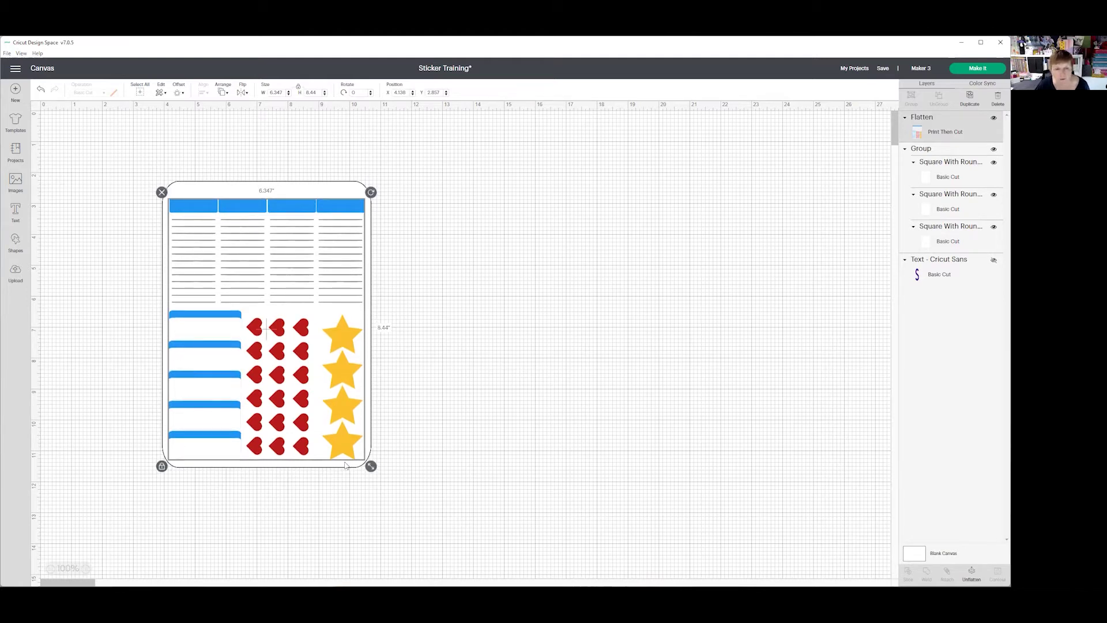
{"action": "left_click_drag", "start_coordinate": [90, 304], "coordinate": [442, 402]}
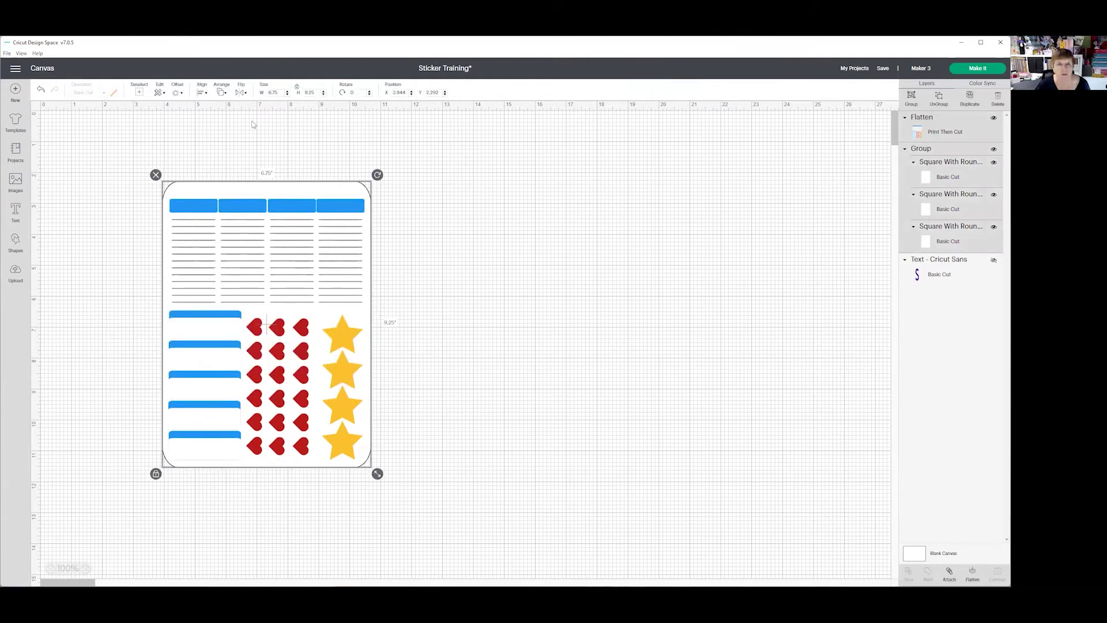
{"action": "left_click", "coordinate": [203, 92]}
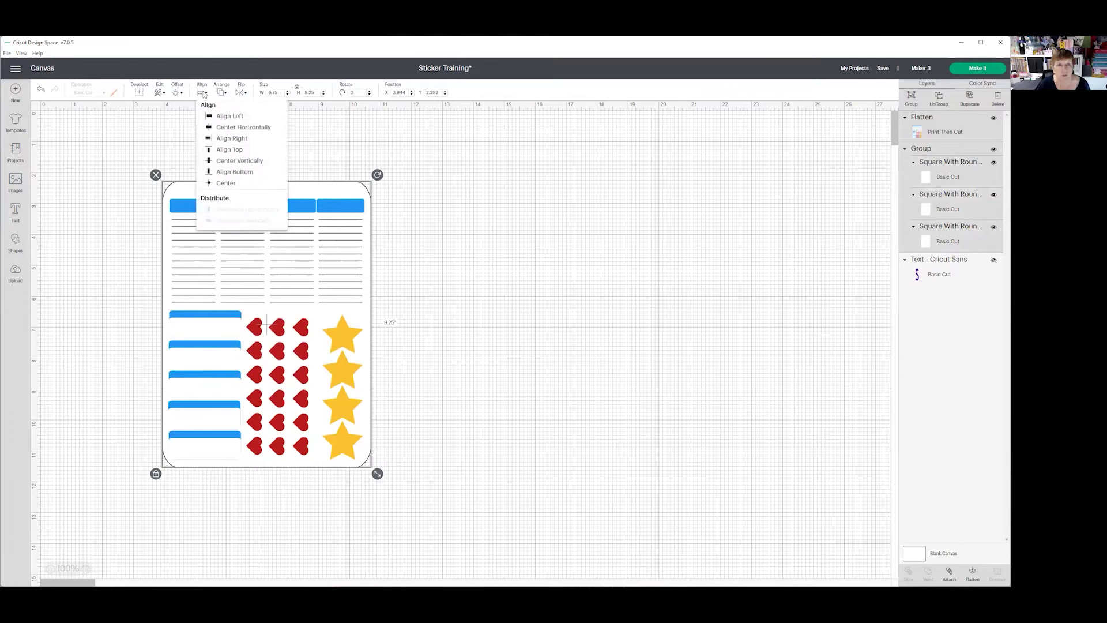
{"action": "left_click", "coordinate": [219, 128]}
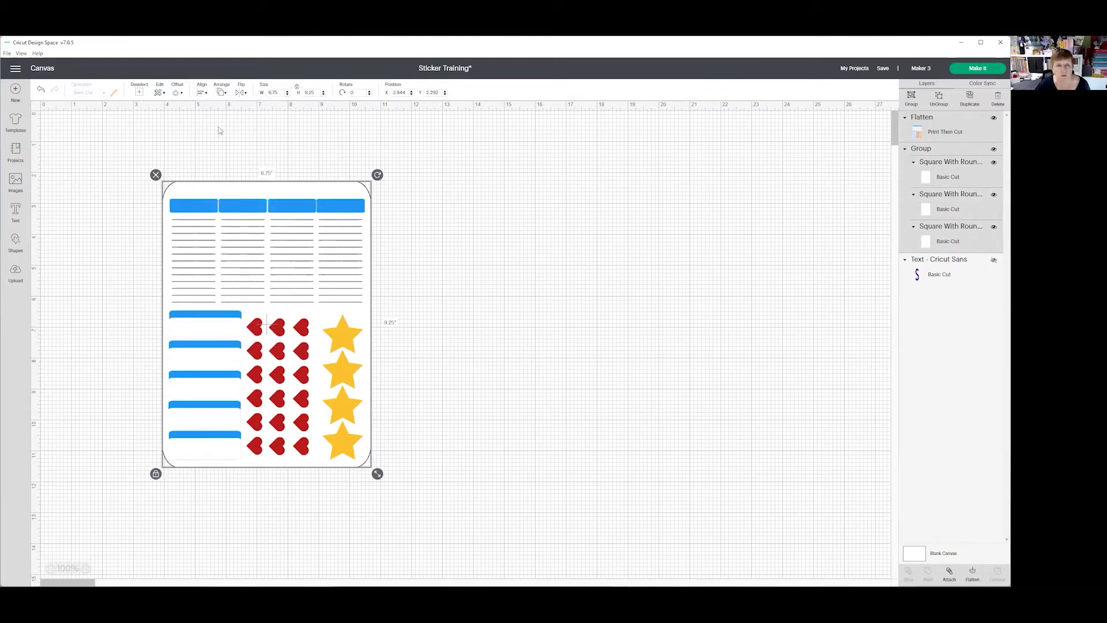
Group the flattened sticker artwork together with the white backing rectangles.
{"action": "left_click", "coordinate": [104, 357]}
{"action": "left_click_drag", "start_coordinate": [99, 352], "coordinate": [246, 477]}
{"action": "left_click", "coordinate": [911, 99]}
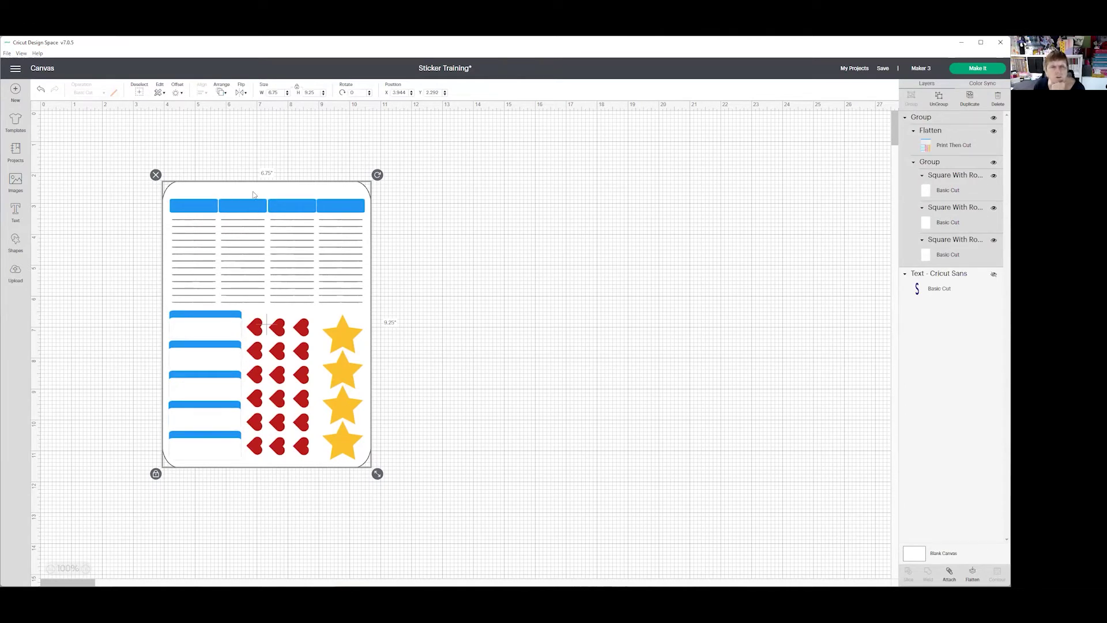
{"action": "left_click", "coordinate": [437, 229]}
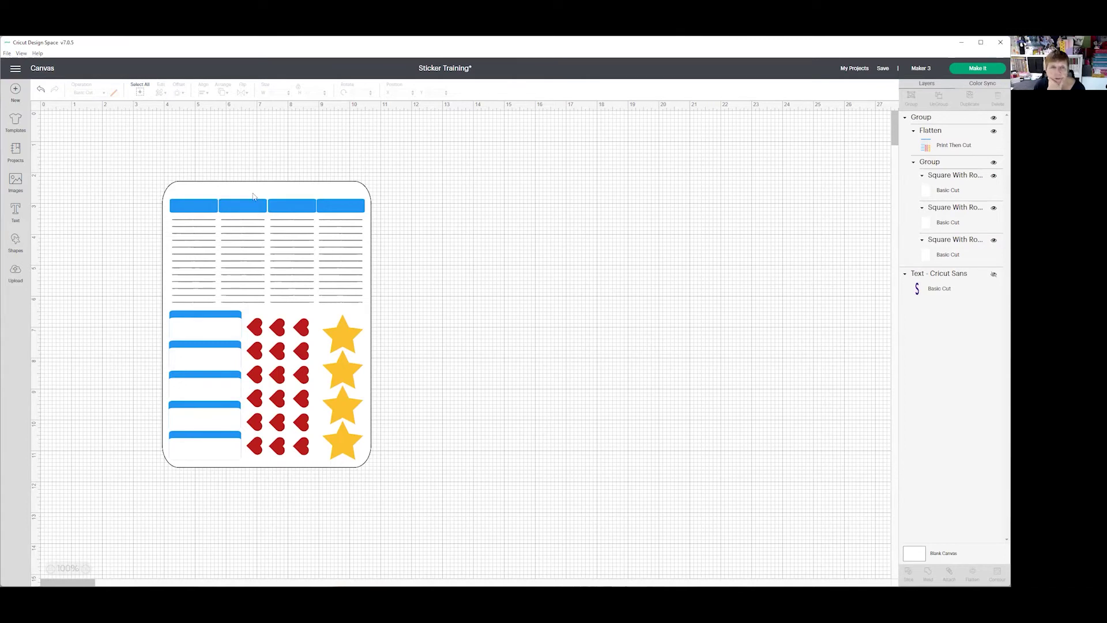
Add a new text object reading "Planner Stickers" to the canvas.
{"action": "left_click", "coordinate": [15, 212]}
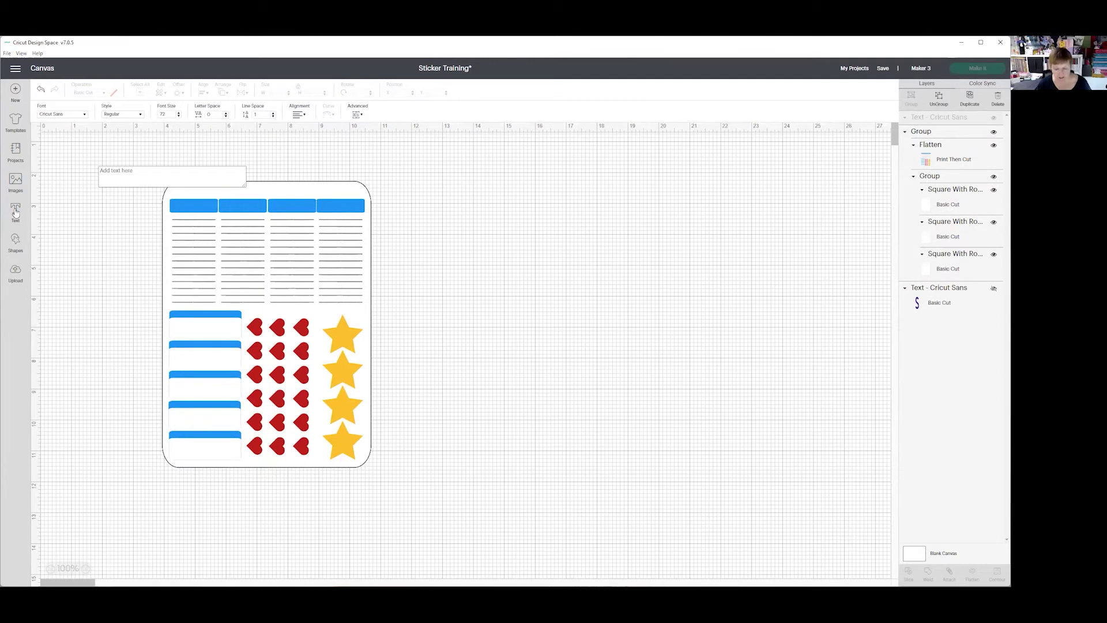
{"action": "type", "text": "Pla"}
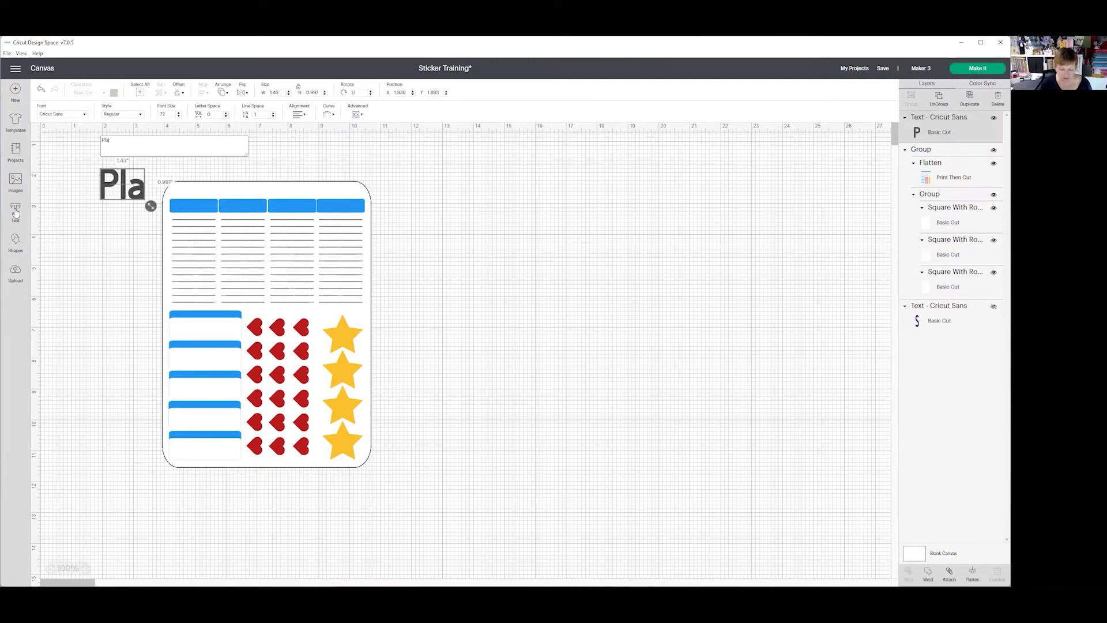
{"action": "type", "text": "nner Sti"}
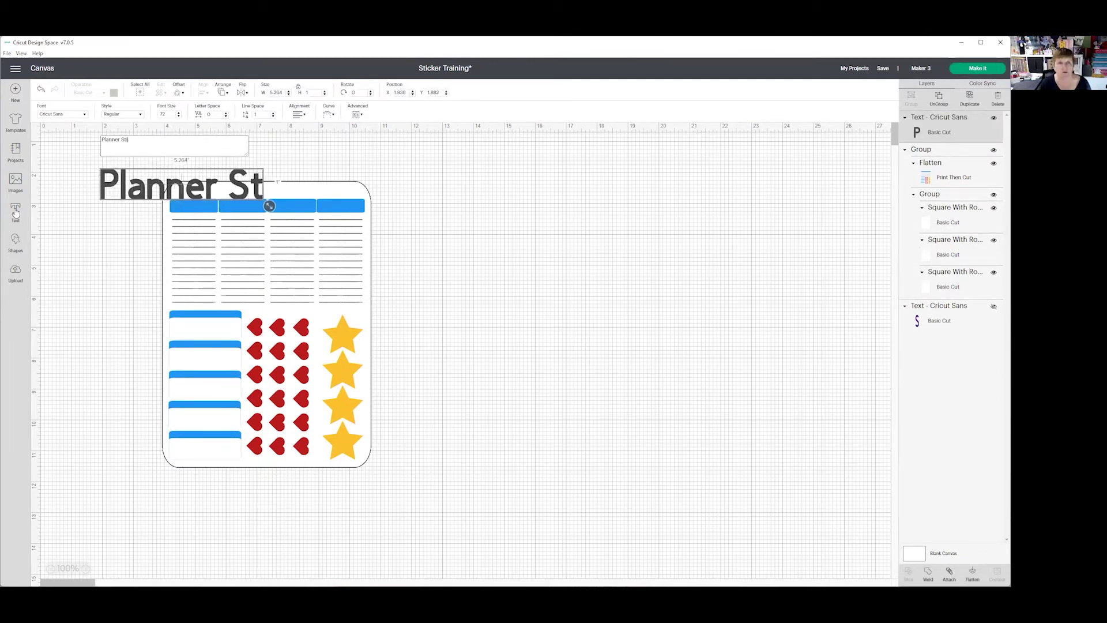
{"action": "type", "text": "cker"}
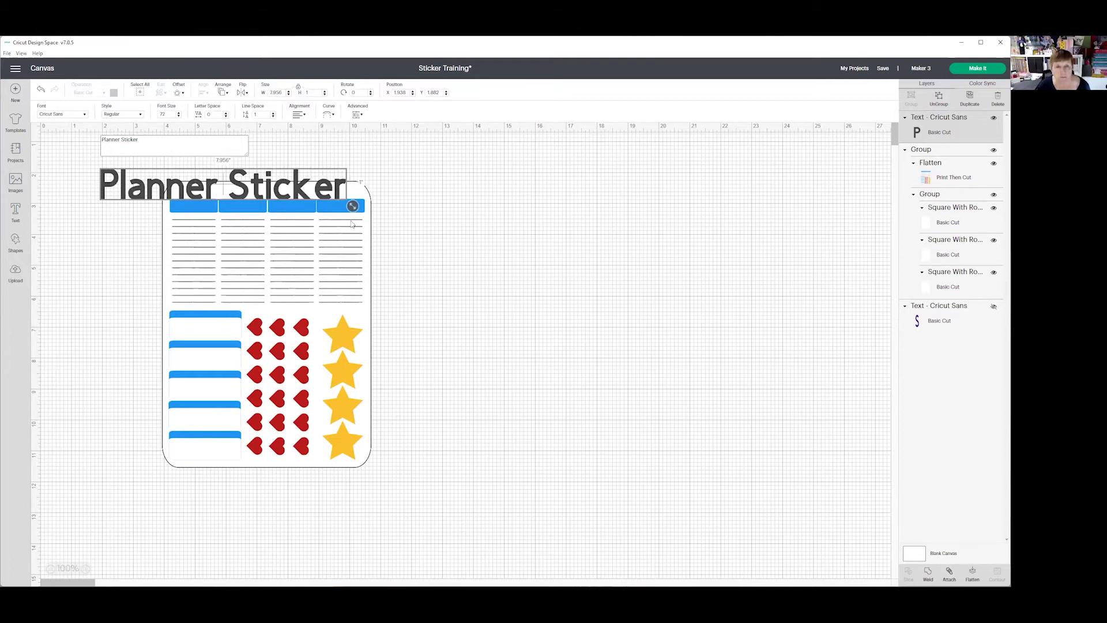
{"action": "type", "text": "s"}
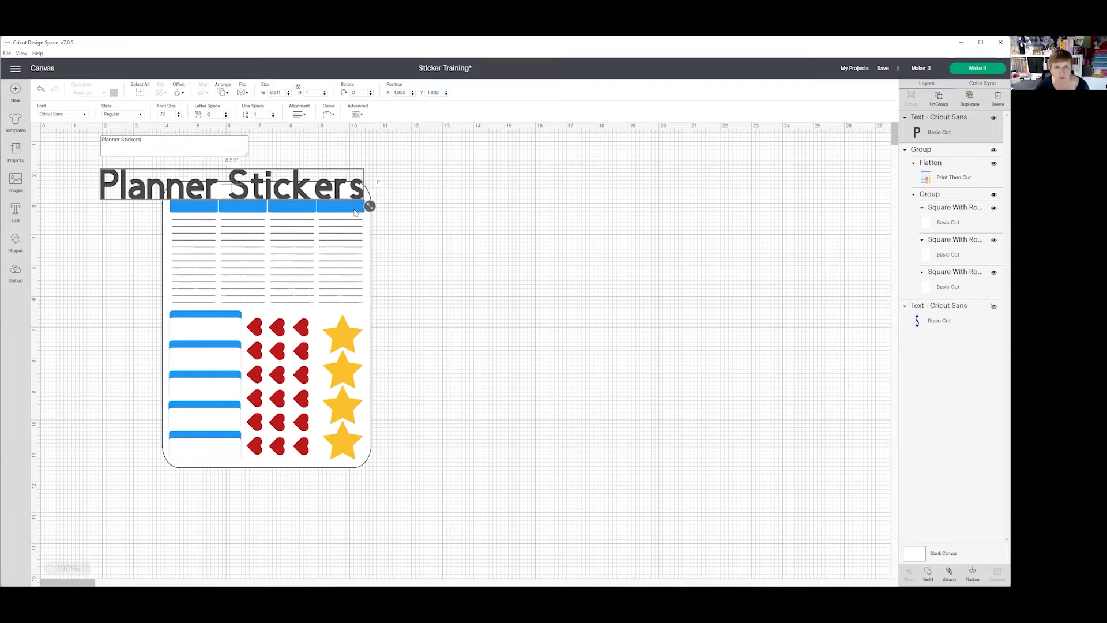
Scale the title to about 3.96 in wide, place it above the blue headers, and center it horizontally with the sticker sheet.
{"action": "mouse_move", "coordinate": [340, 202]}
{"action": "left_mouse_down"}
{"action": "mouse_move", "coordinate": [269, 194]}
{"action": "mouse_move", "coordinate": [341, 207]}
{"action": "mouse_move", "coordinate": [310, 202]}
{"action": "mouse_move", "coordinate": [323, 190]}
{"action": "left_mouse_up"}
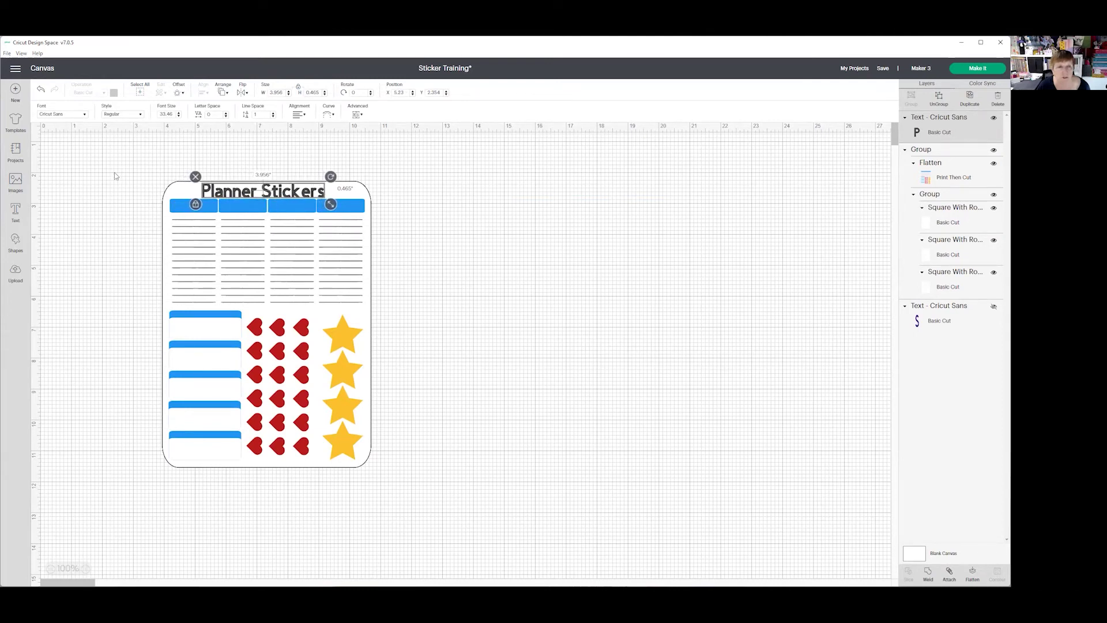
{"action": "left_click_drag", "start_coordinate": [119, 165], "coordinate": [296, 211]}
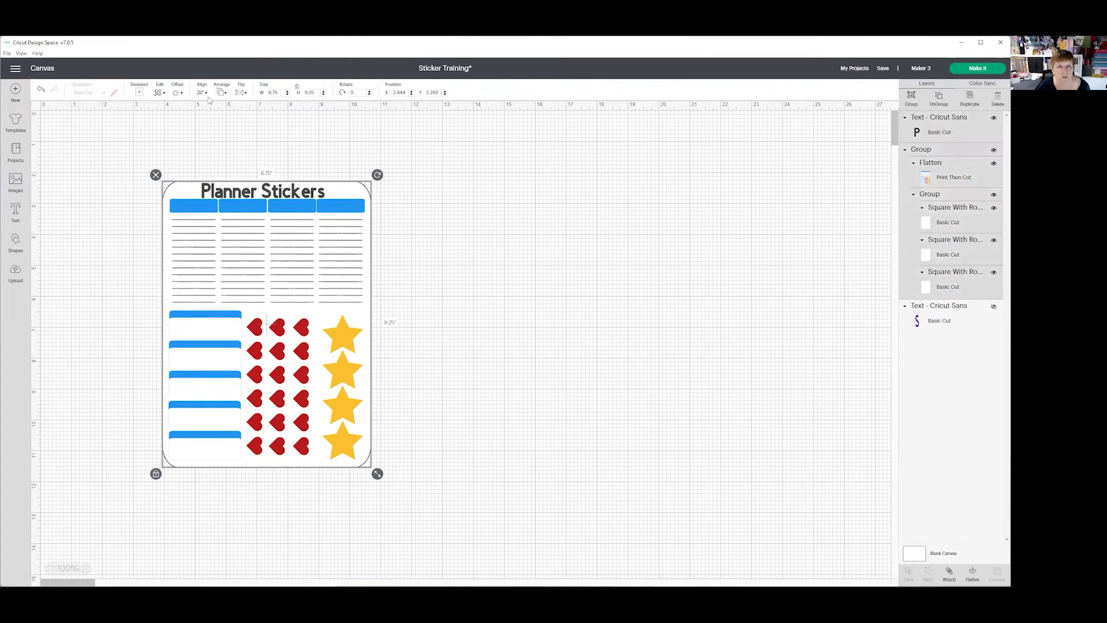
{"action": "left_click", "coordinate": [203, 92]}
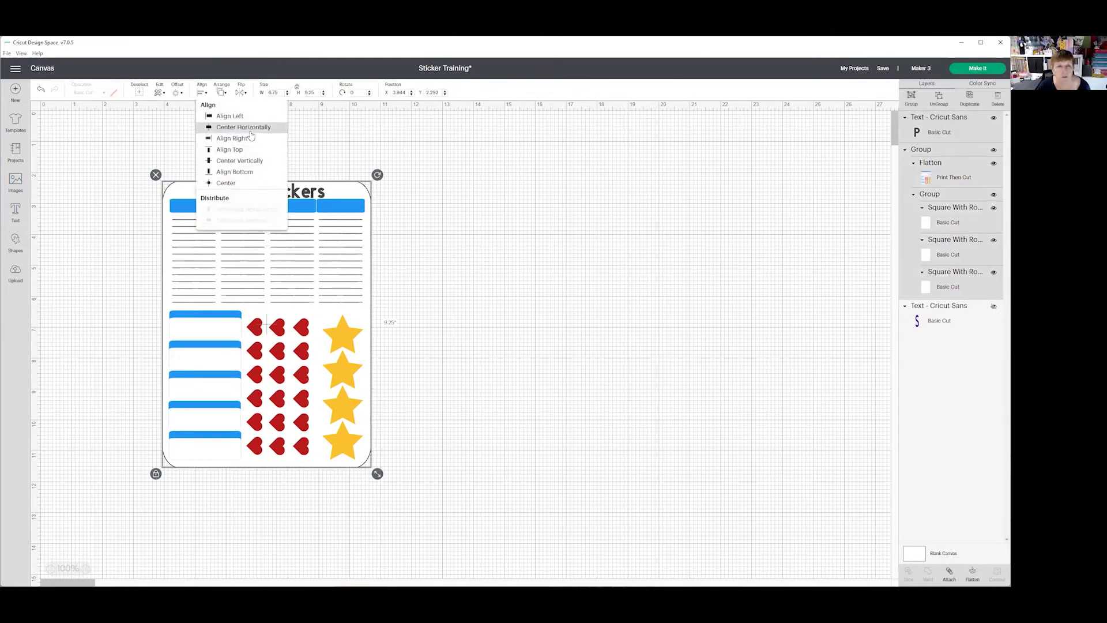
{"action": "left_click", "coordinate": [250, 133]}
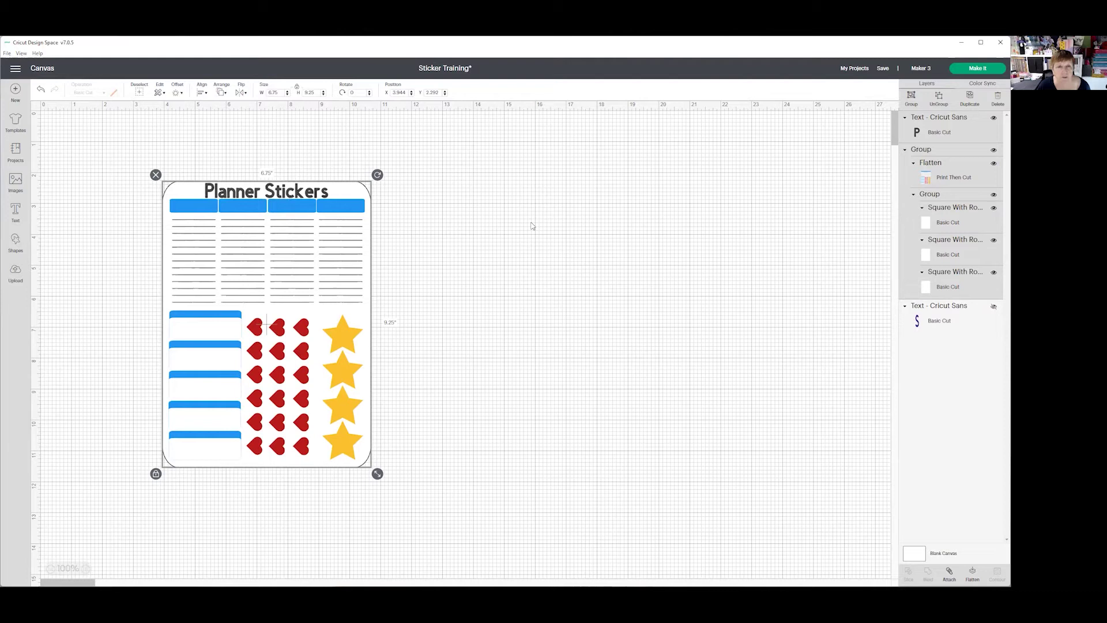
{"action": "left_click", "coordinate": [533, 226]}
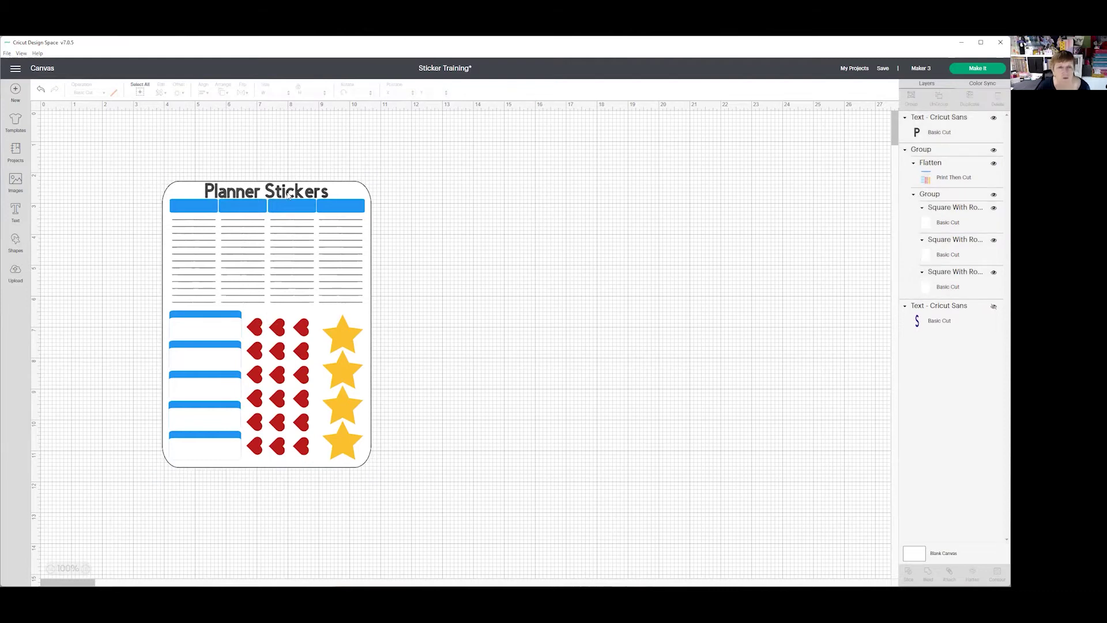
Change the "Planner Stickers" title's operation to Pen and give it a green Fine Point (0.4mm) pen color.
{"action": "left_click", "coordinate": [255, 189]}
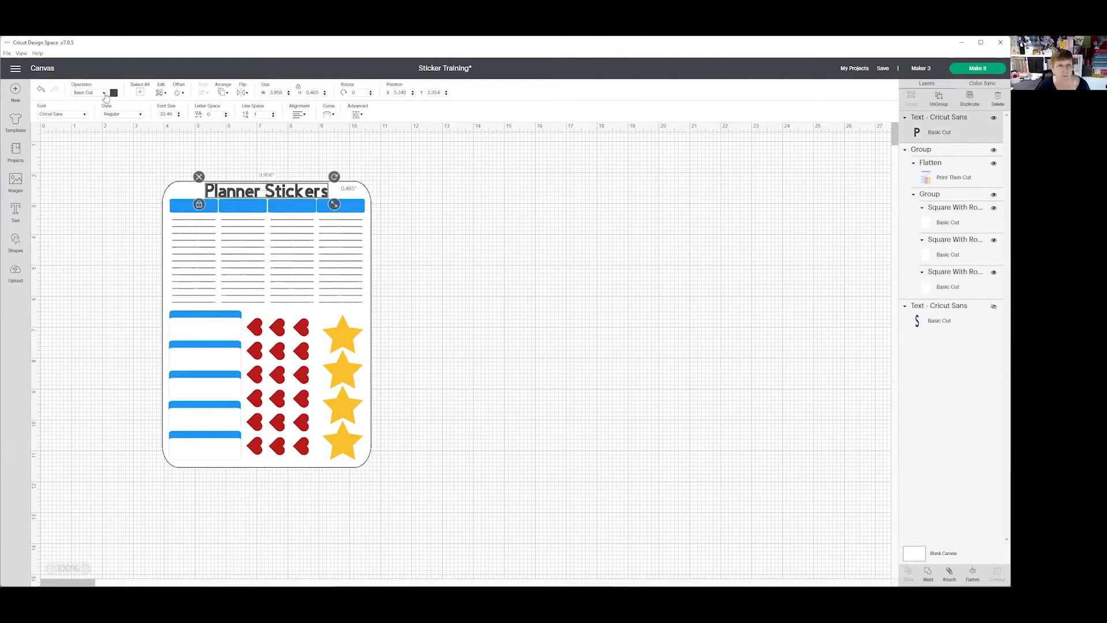
{"action": "left_click", "coordinate": [103, 94]}
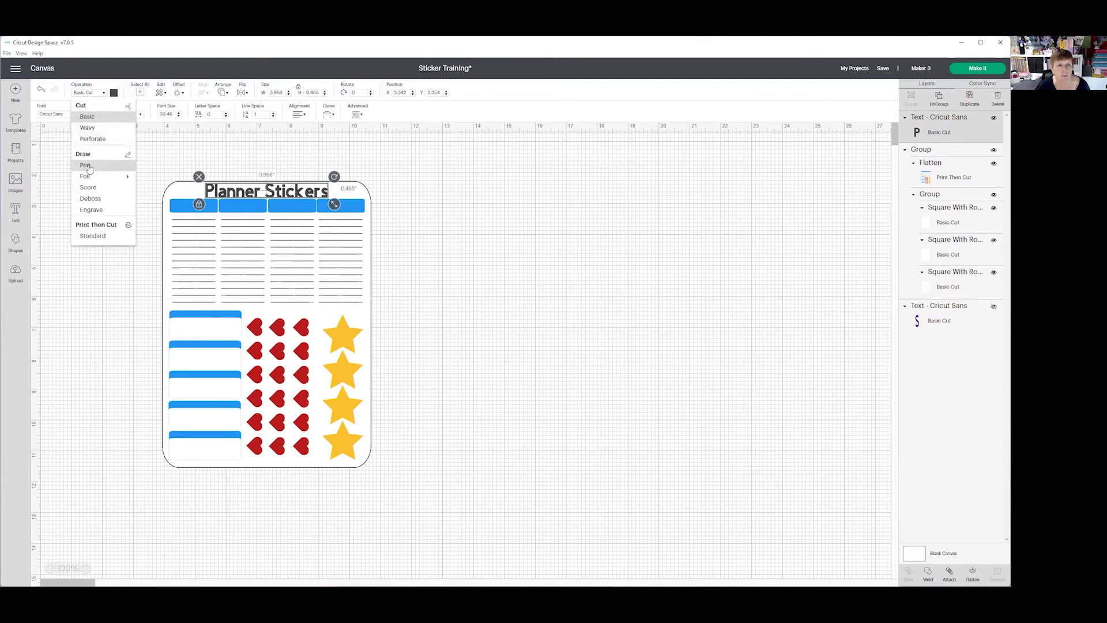
{"action": "left_click", "coordinate": [86, 166]}
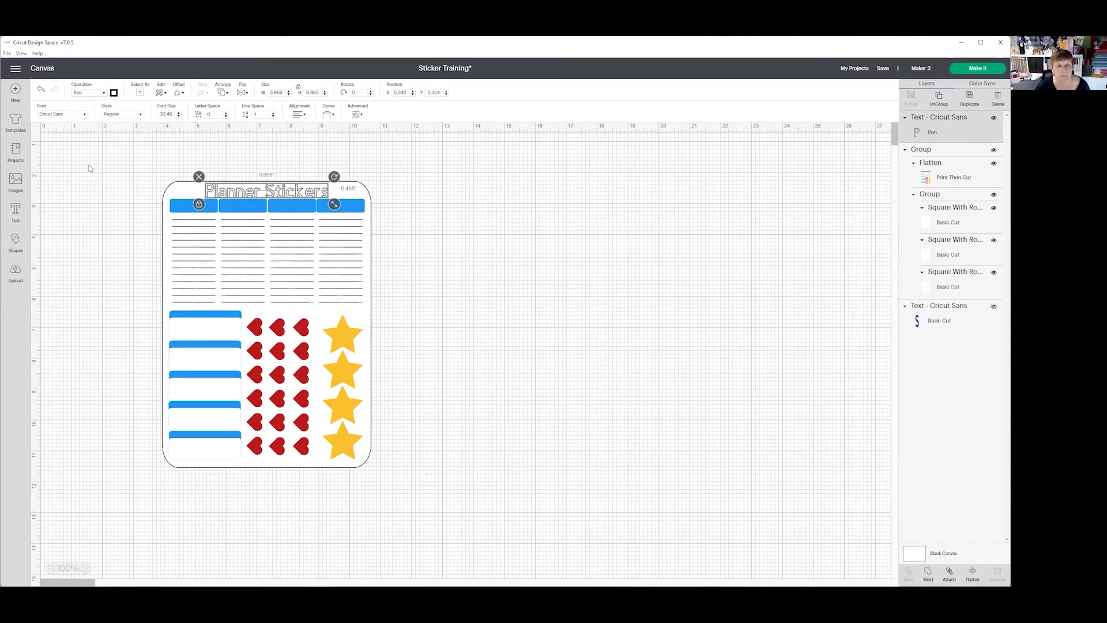
{"action": "left_click", "coordinate": [114, 93]}
{"action": "left_click", "coordinate": [126, 196]}
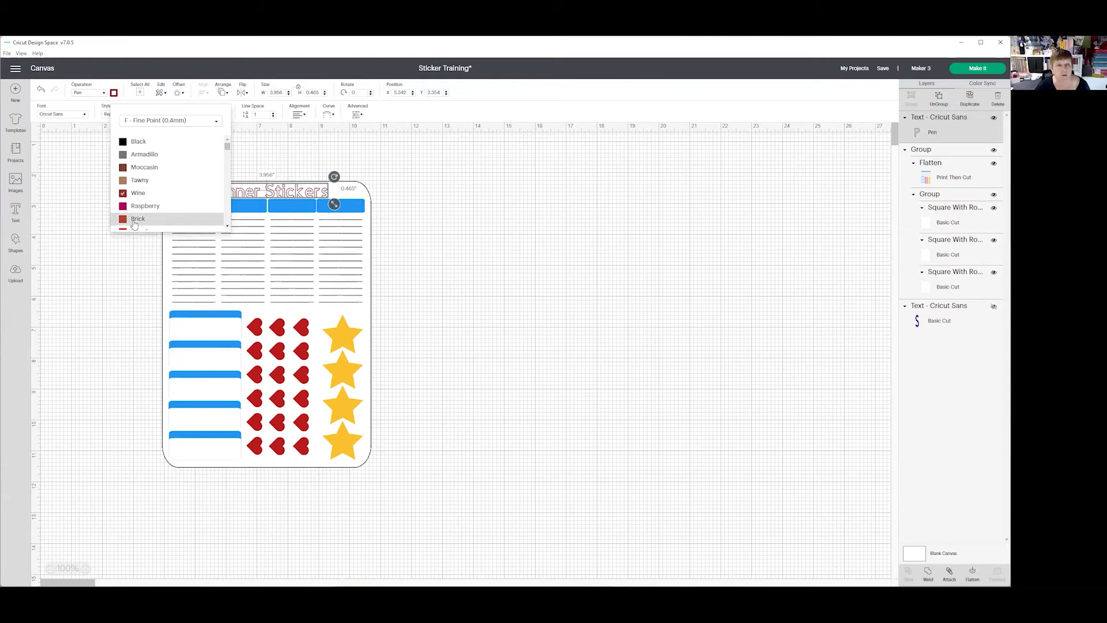
{"action": "scroll", "coordinate": [137, 182], "scroll_direction": "down", "scroll_amount": 3}
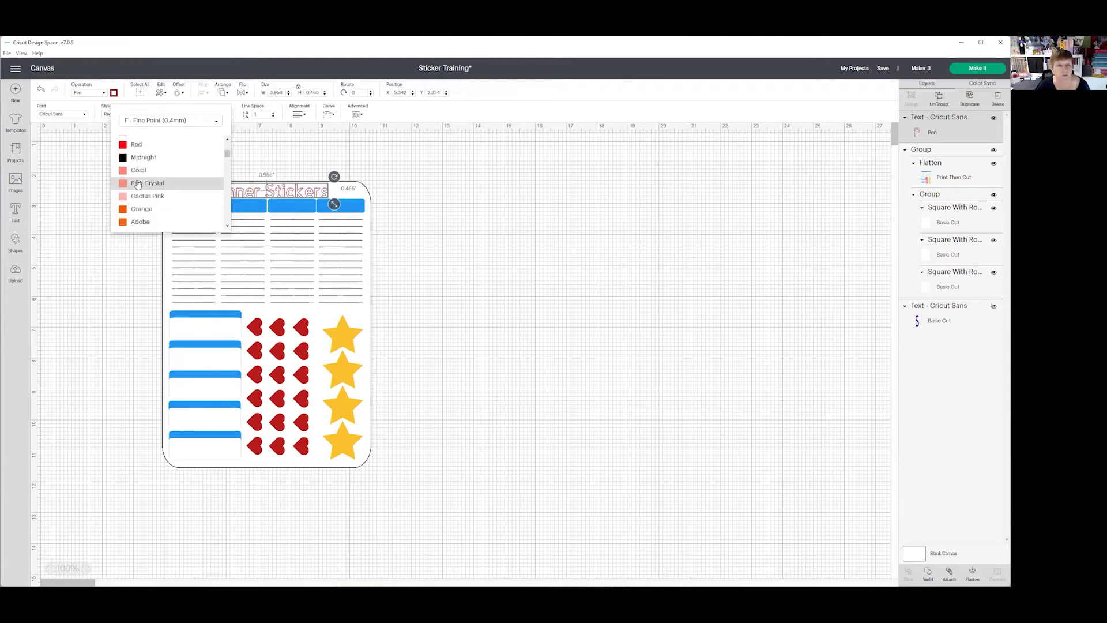
{"action": "scroll", "coordinate": [141, 193], "scroll_direction": "down", "scroll_amount": 3}
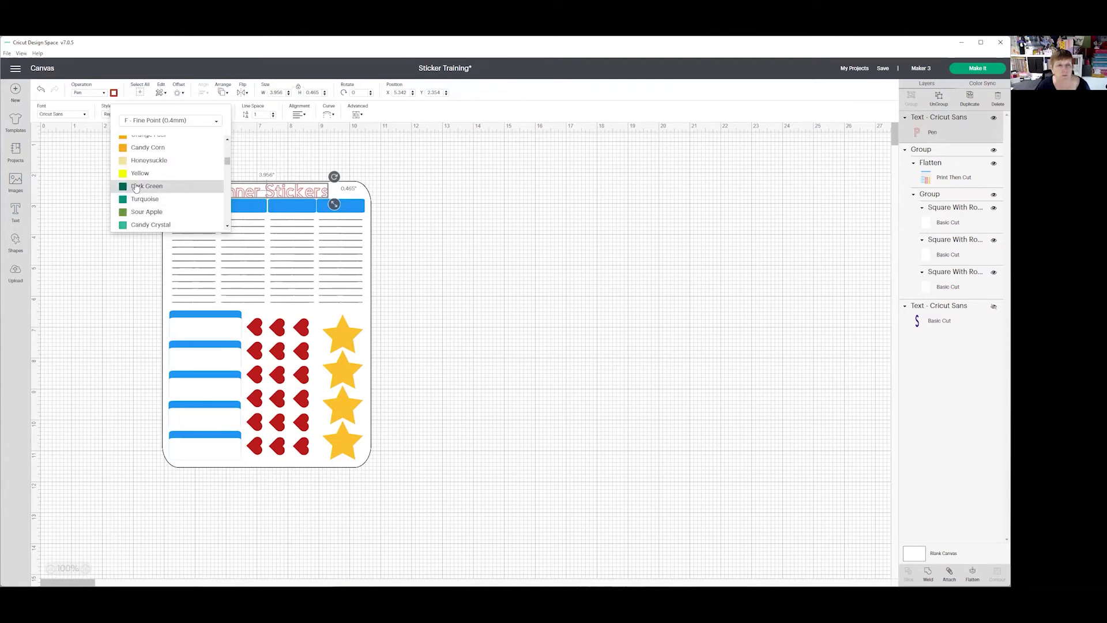
{"action": "left_click", "coordinate": [537, 207]}
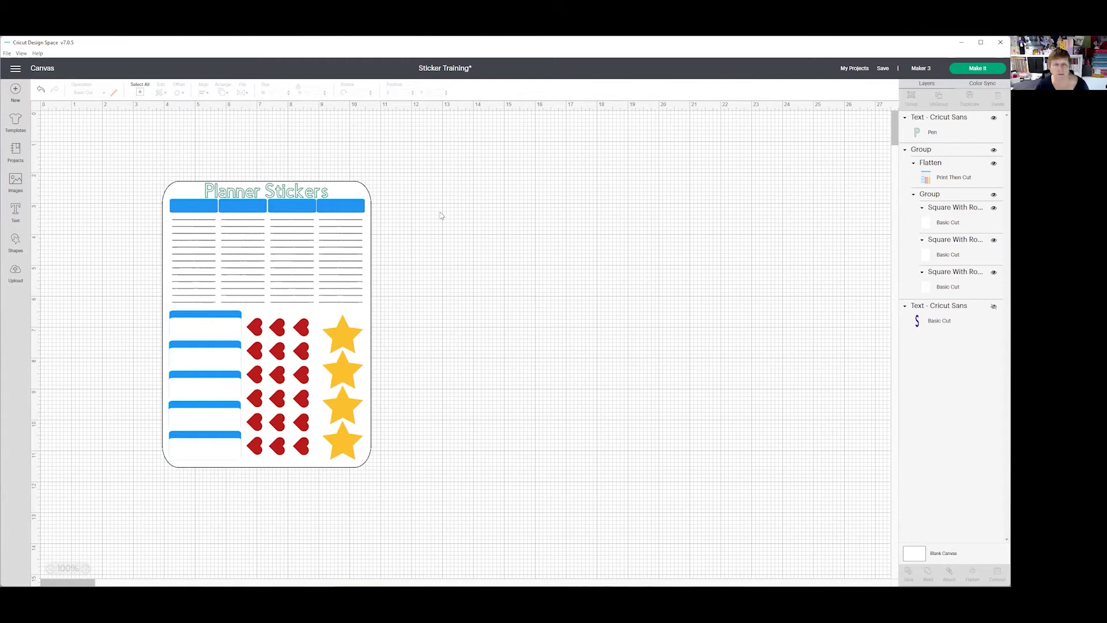
Attach the title to the sticker sheet group and position the attached sheet at X 1, Y 1.
{"action": "left_click_drag", "start_coordinate": [75, 143], "coordinate": [391, 499]}
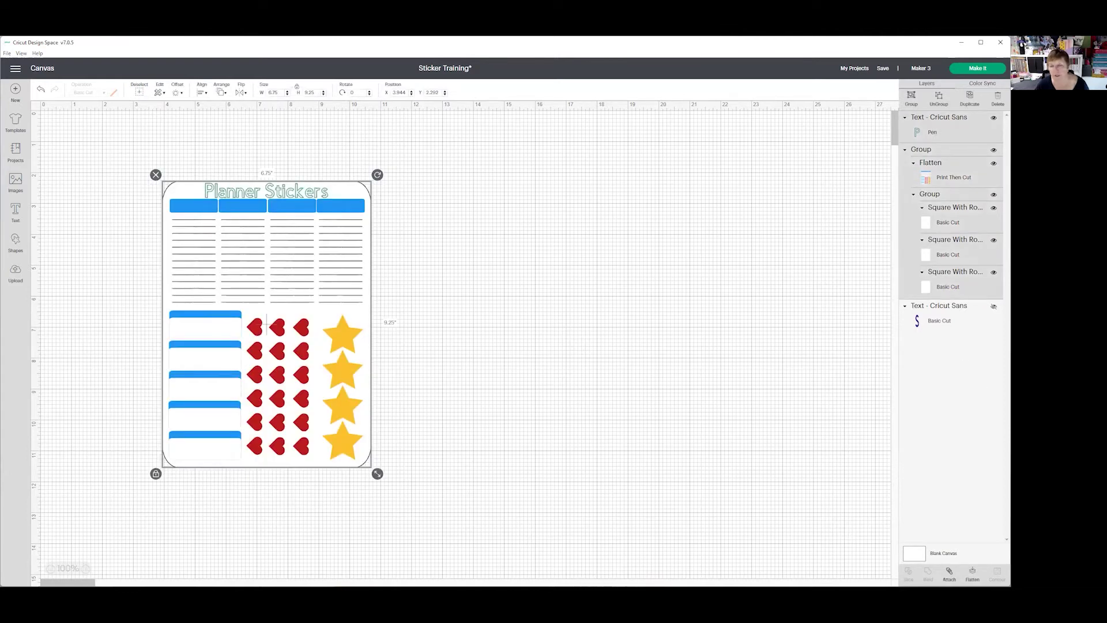
{"action": "left_click", "coordinate": [949, 574]}
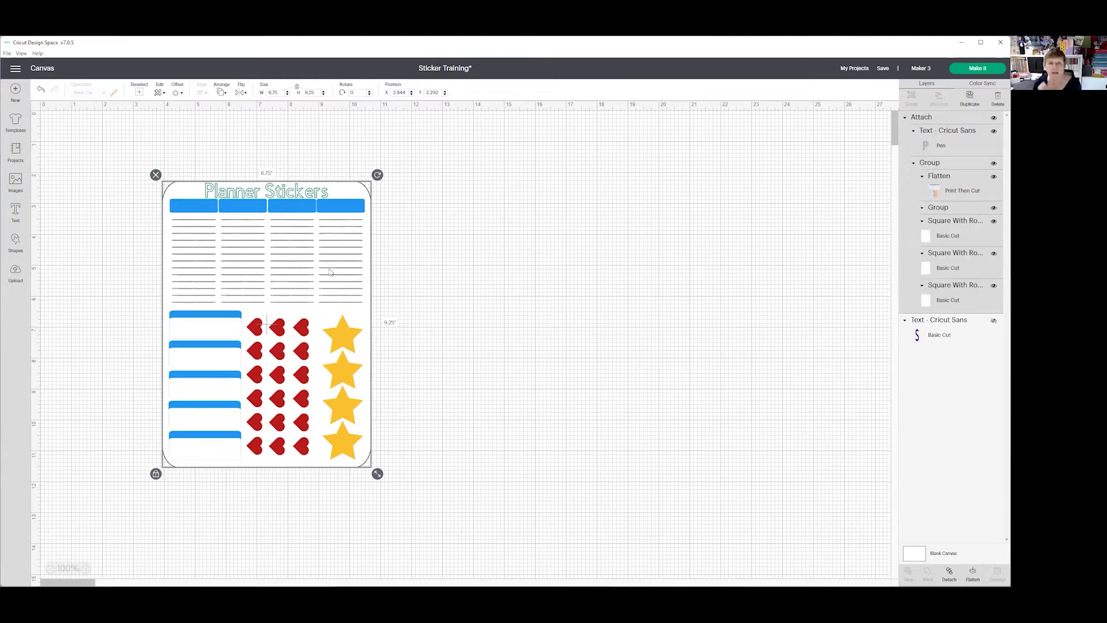
{"action": "left_click_drag", "start_coordinate": [324, 260], "coordinate": [267, 224]}
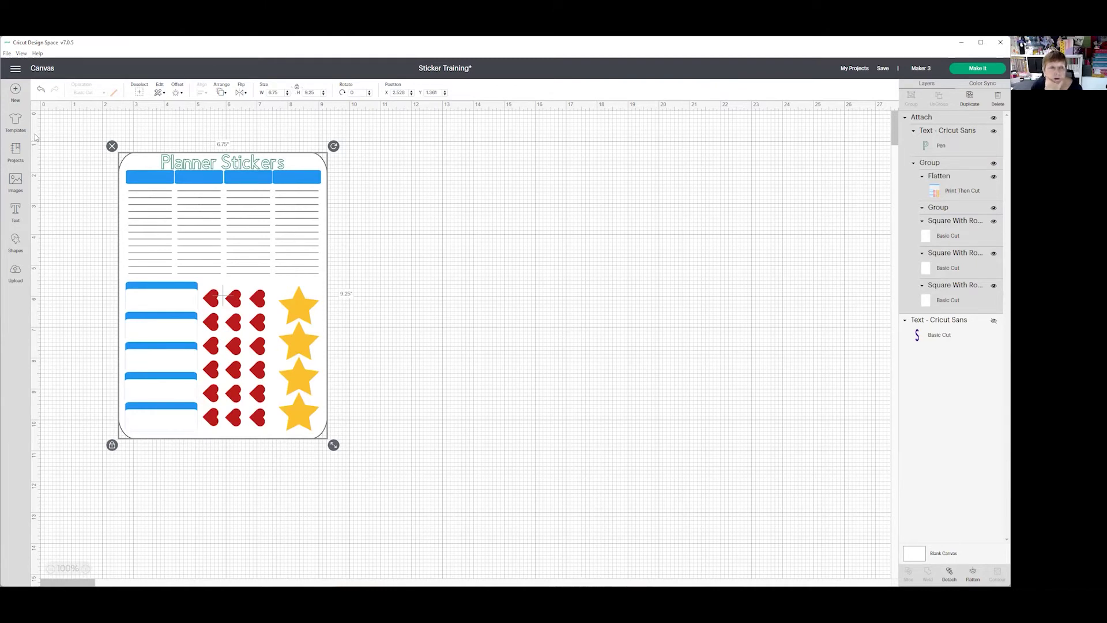
{"action": "left_click_drag", "start_coordinate": [172, 220], "coordinate": [125, 209]}
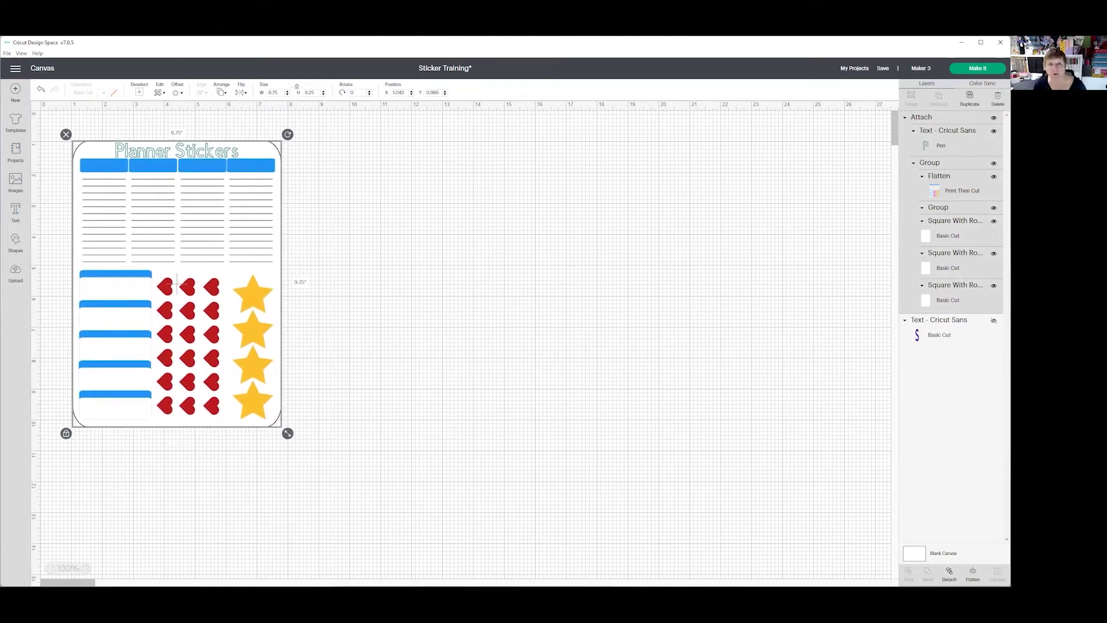
{"action": "left_click_drag", "start_coordinate": [401, 93], "coordinate": [378, 94]}
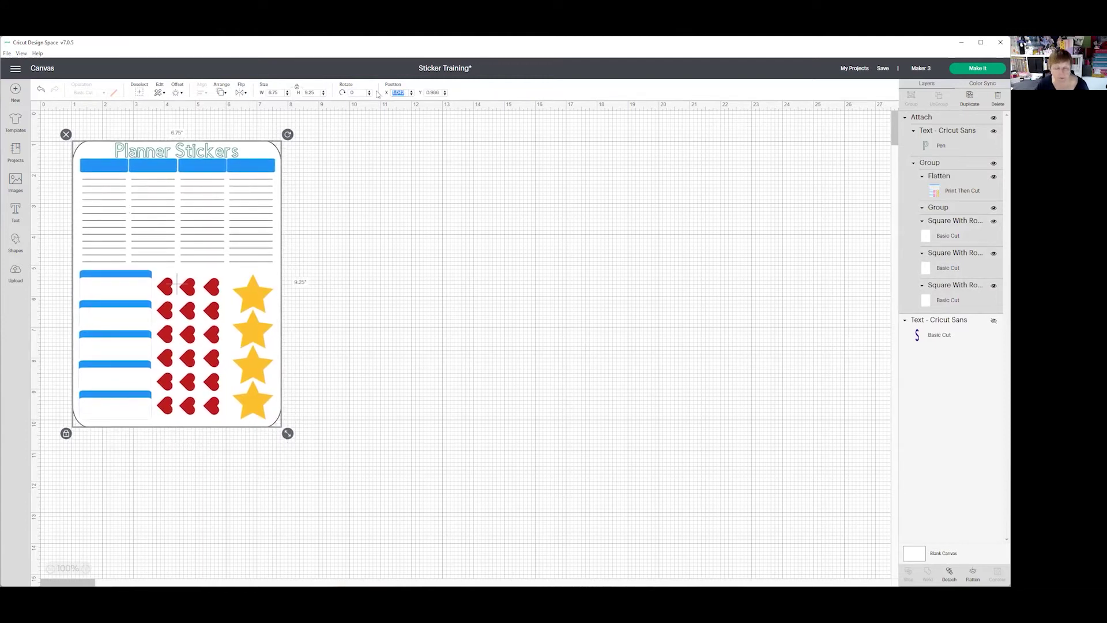
{"action": "type", "text": "1"}
{"action": "key", "text": "Tab"}
{"action": "type", "text": "1"}
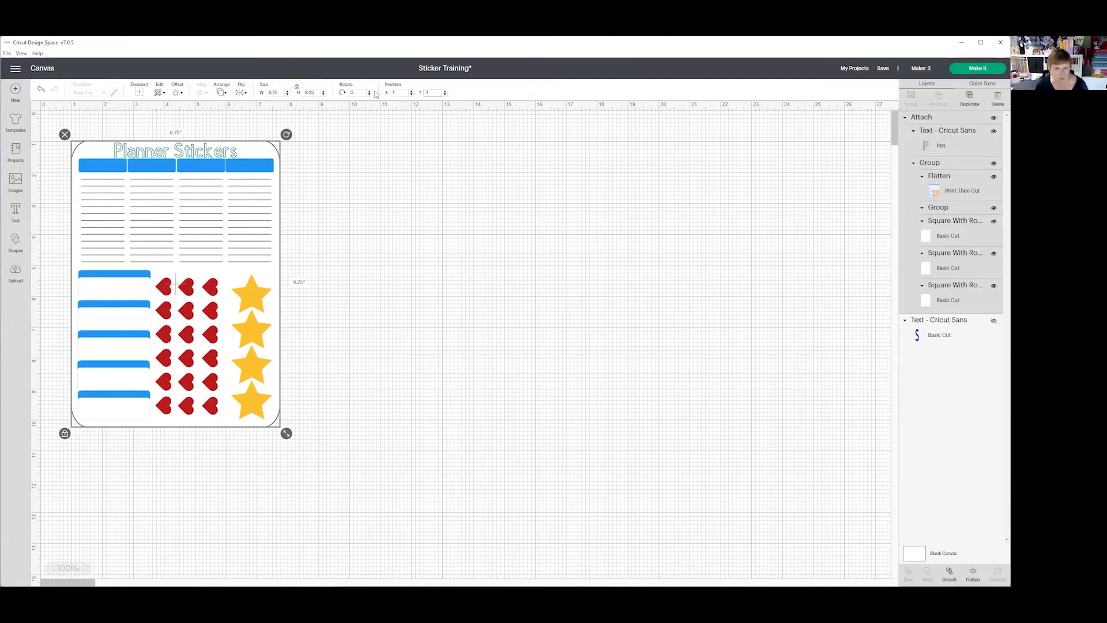
{"action": "left_click", "coordinate": [256, 212]}
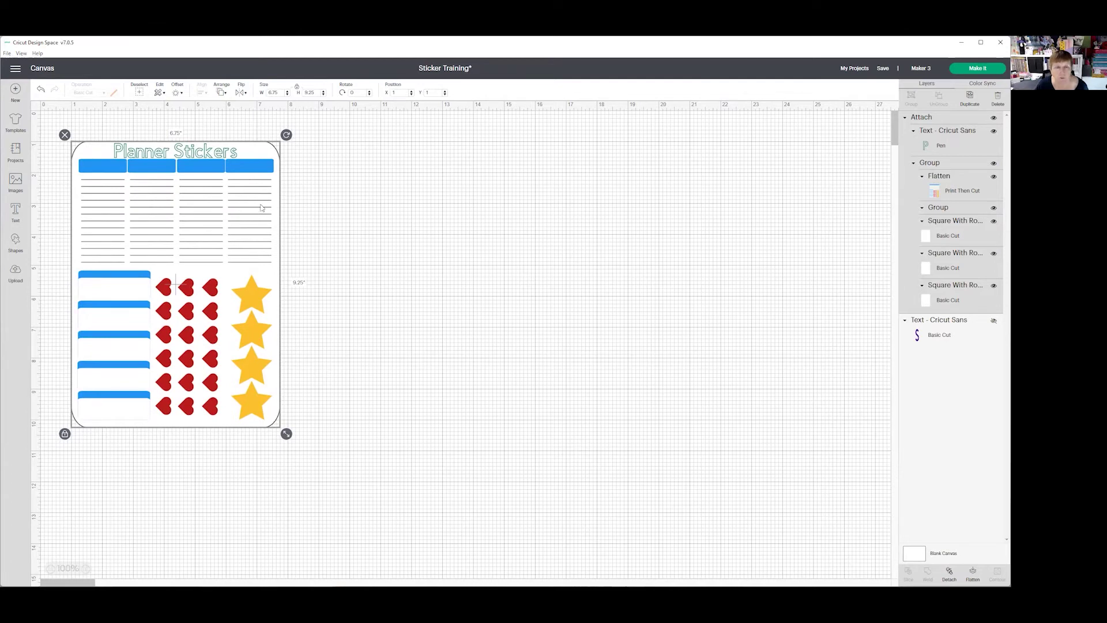
Duplicate the attached sticker sheet and place the copy beside the original at X 7.75, Y 1.
{"action": "left_click", "coordinate": [970, 100]}
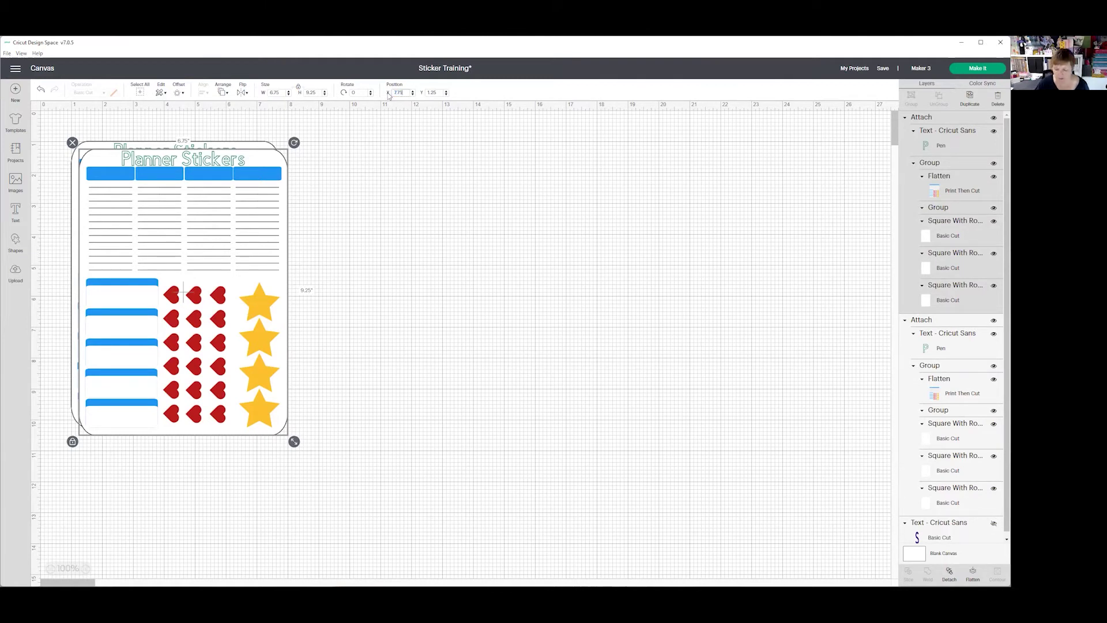
{"action": "key", "text": "Tab"}
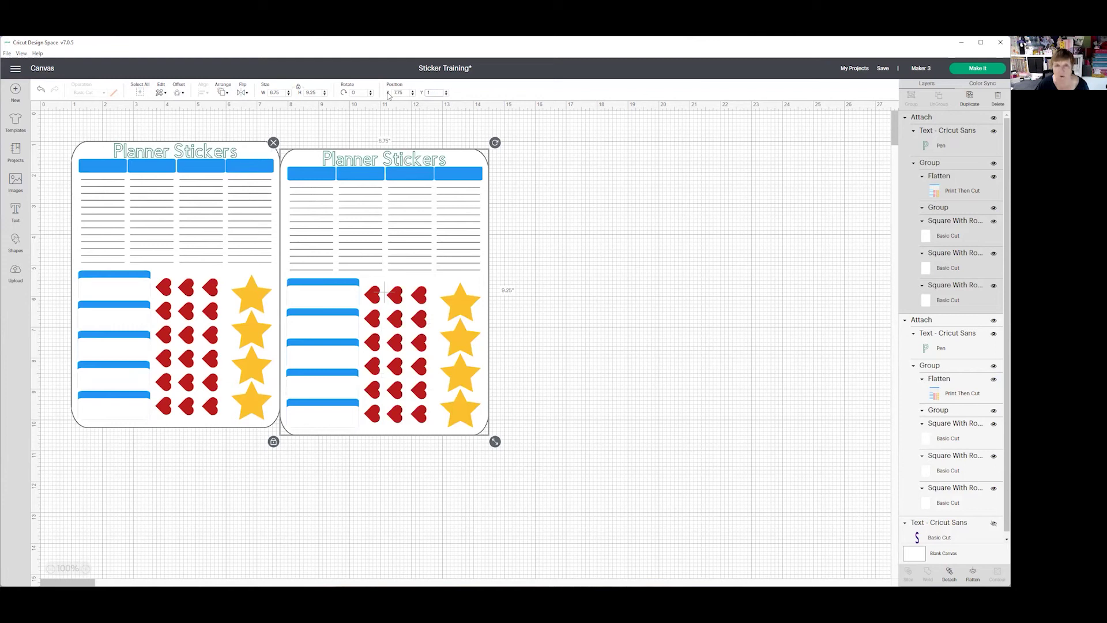
{"action": "type", "text": "1"}
{"action": "key", "text": "Return"}
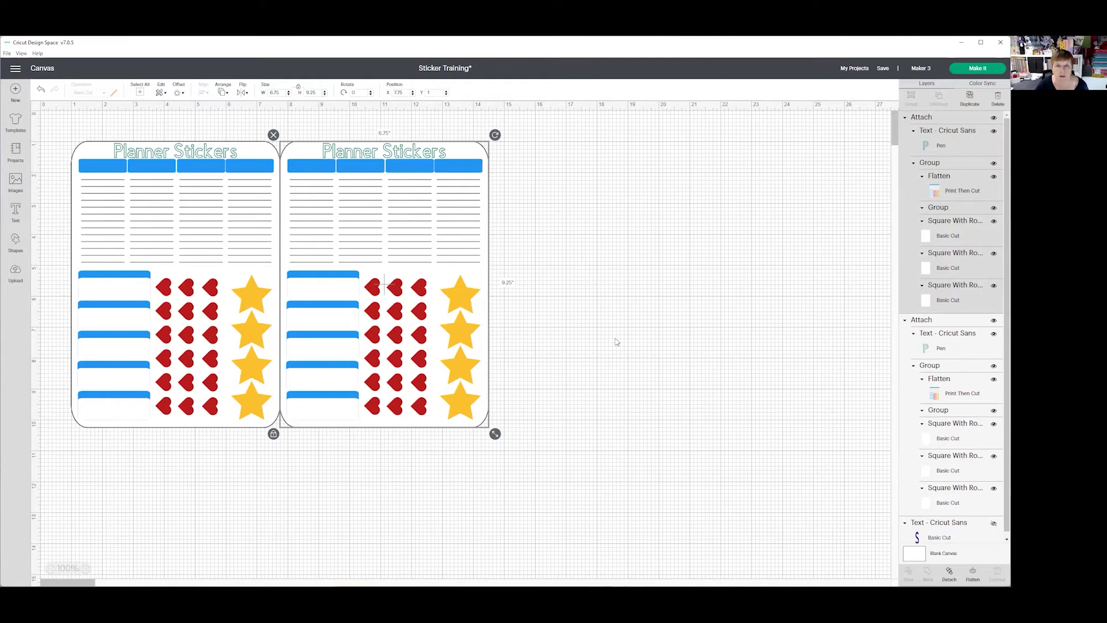
Group the two side-by-side sticker sheets together.
{"action": "left_click", "coordinate": [616, 341]}
{"action": "left_click_drag", "start_coordinate": [640, 333], "coordinate": [186, 382]}
{"action": "left_click", "coordinate": [911, 97]}
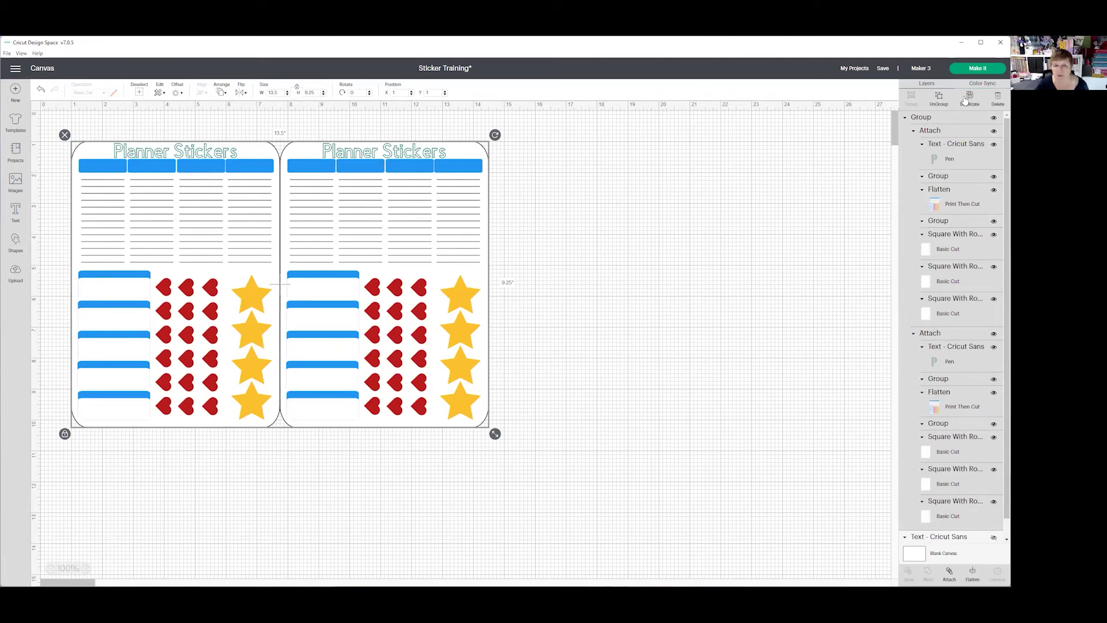
Duplicate the two-sheet group and place the copy directly below the original at X 1, Y 10.25.
{"action": "left_click", "coordinate": [970, 97]}
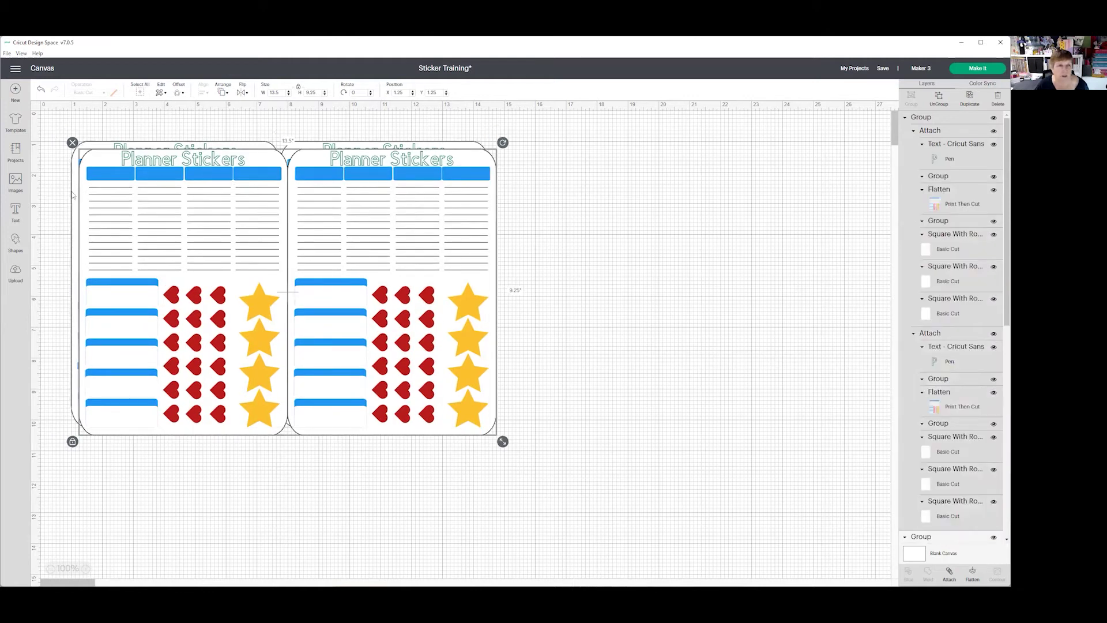
{"action": "left_click", "coordinate": [73, 203]}
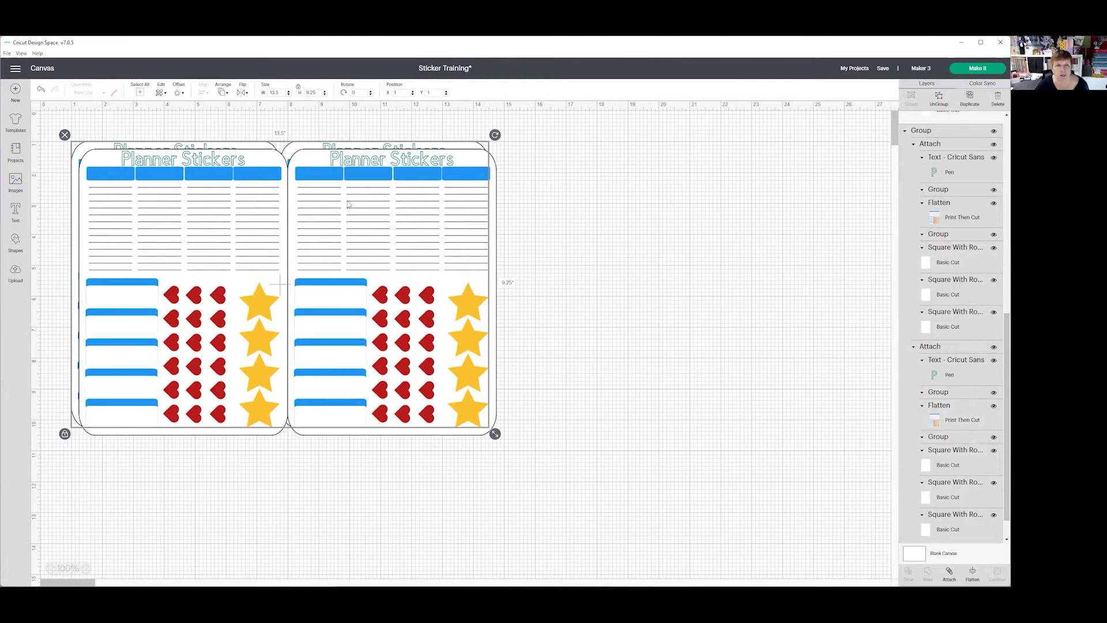
{"action": "left_click", "coordinate": [359, 203]}
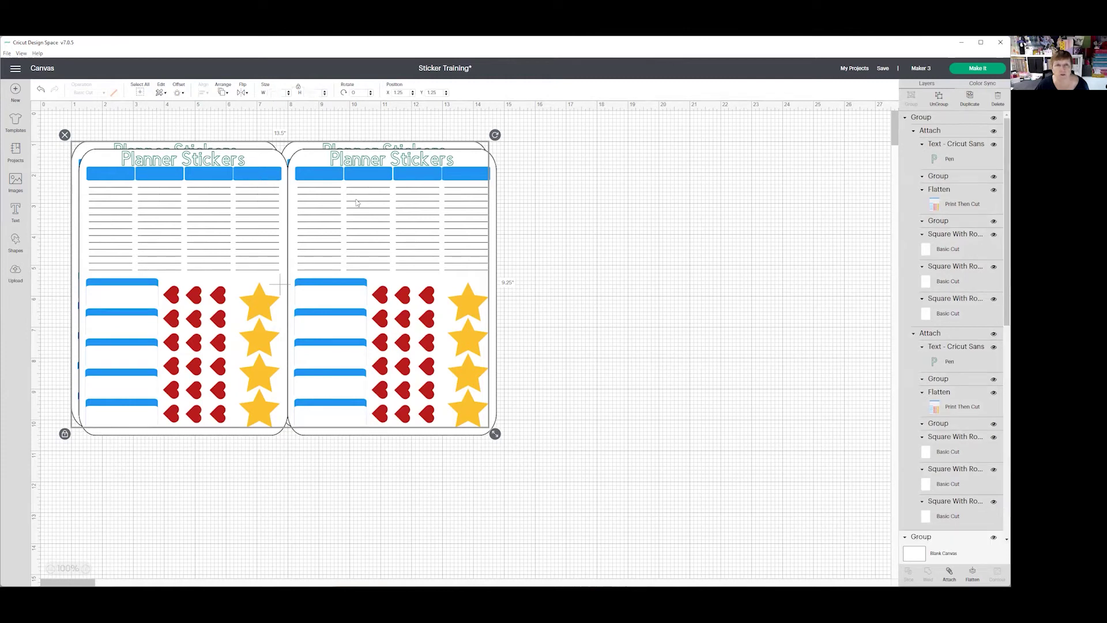
{"action": "left_click", "coordinate": [434, 93]}
{"action": "type", "text": "10.25"}
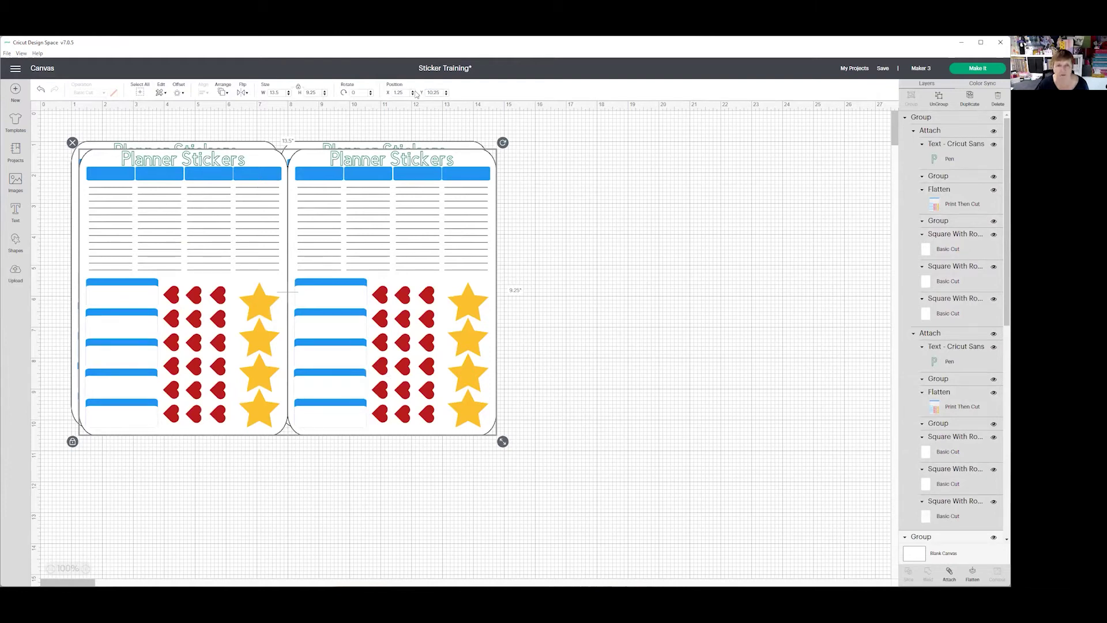
{"action": "key", "text": "Return"}
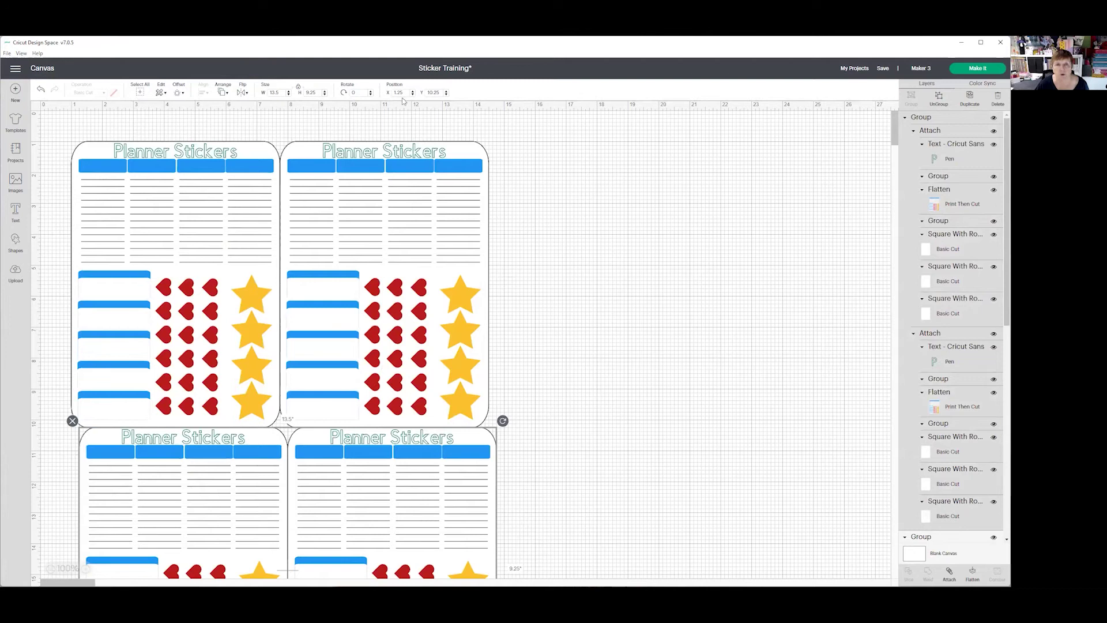
{"action": "left_click", "coordinate": [394, 93]}
{"action": "type", "text": "1"}
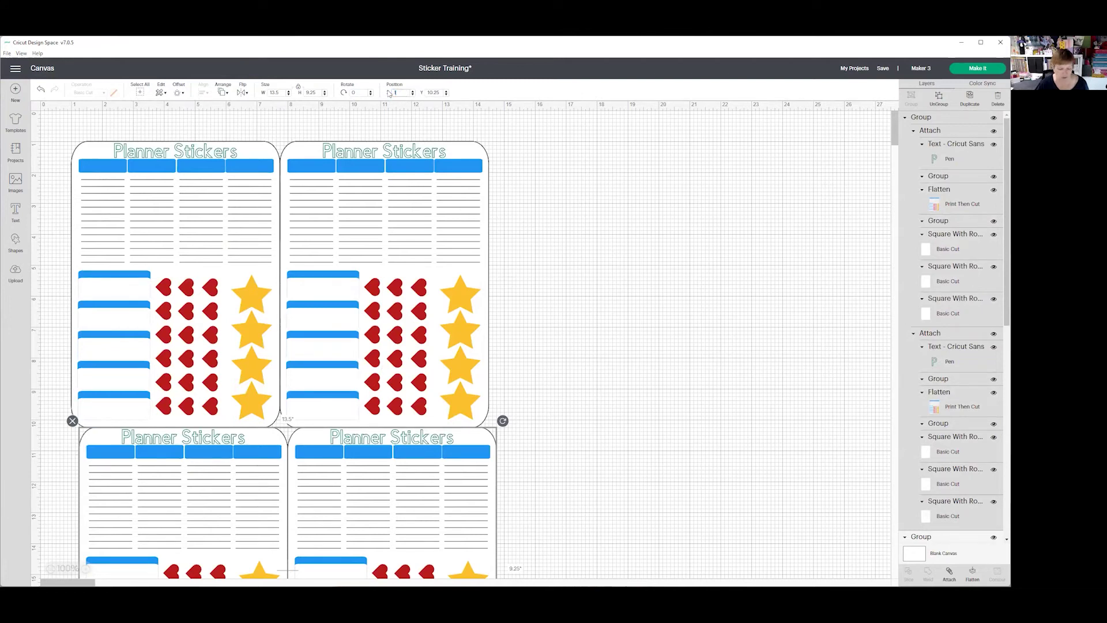
{"action": "key", "text": "Tab"}
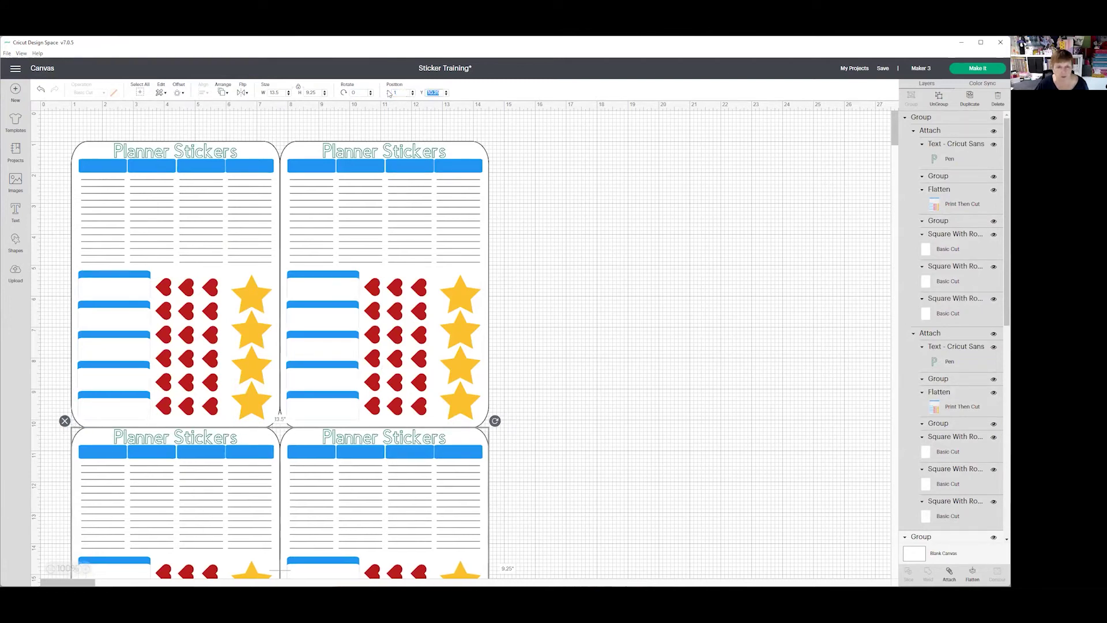
Select all four planner sticker sheets in the two-by-two layout and attach them together.
{"action": "scroll", "coordinate": [668, 294], "scroll_direction": "down", "scroll_amount": 3}
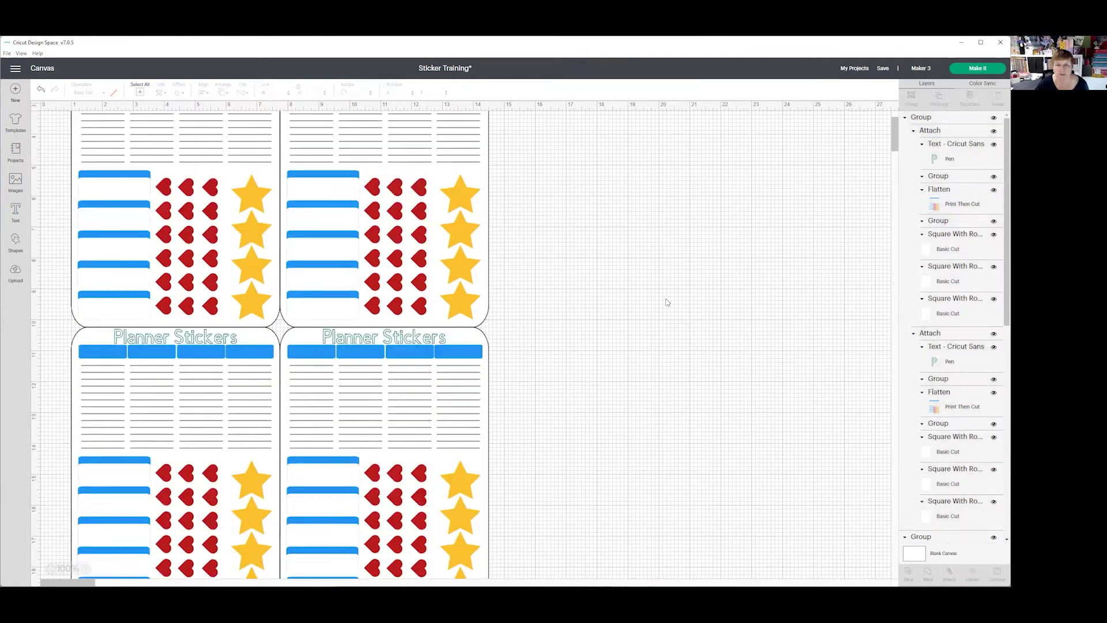
{"action": "scroll", "coordinate": [665, 300], "scroll_direction": "down", "scroll_amount": 3}
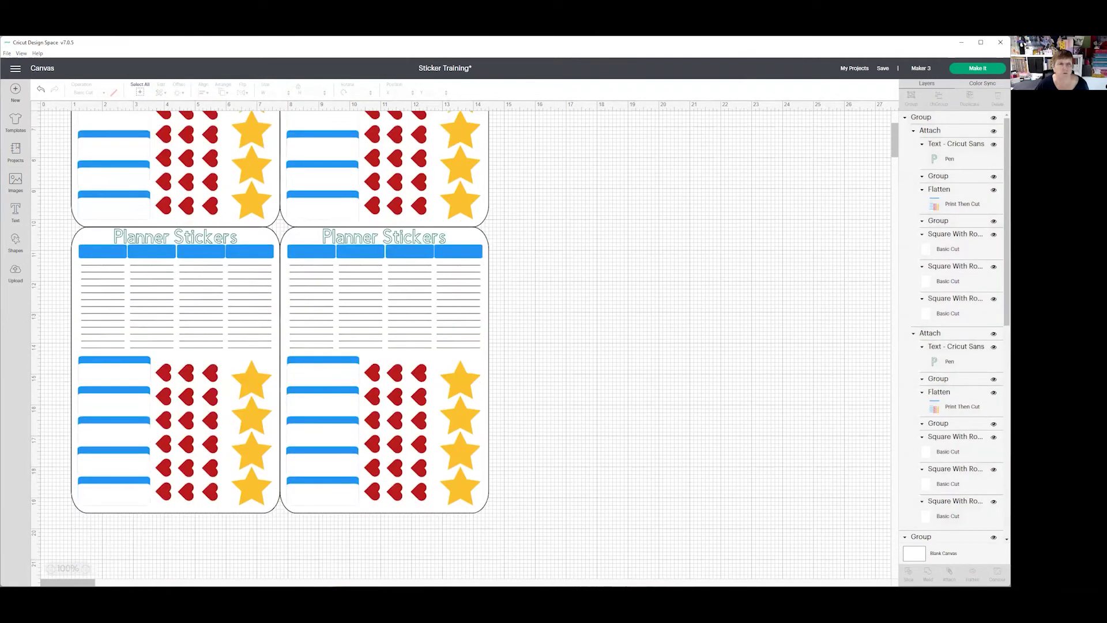
{"action": "left_click_drag", "start_coordinate": [51, 168], "coordinate": [527, 420]}
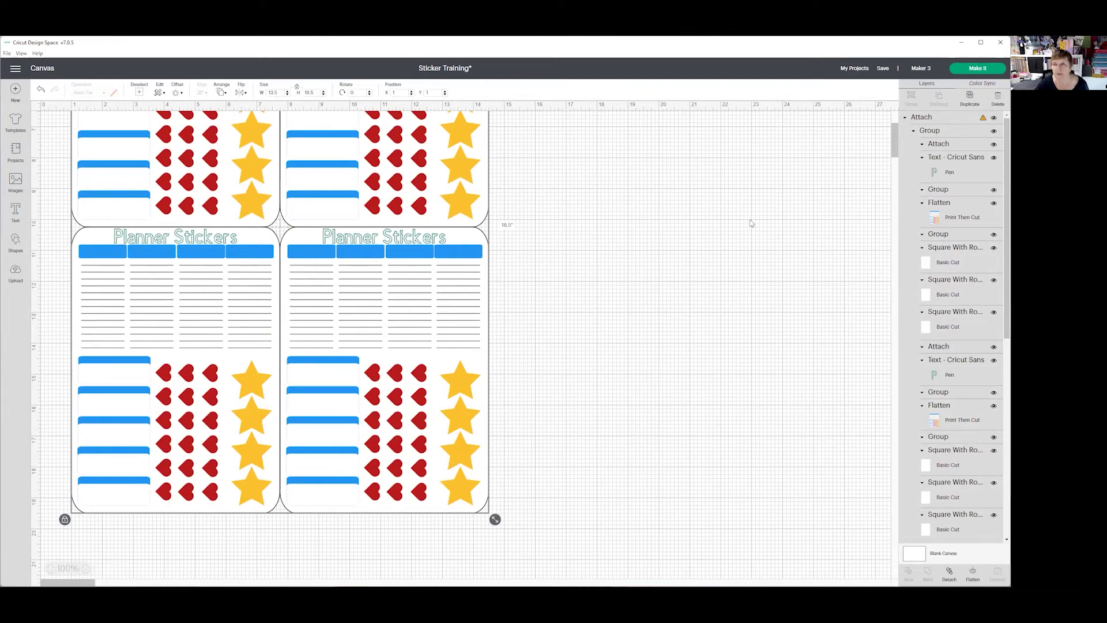
Resize the attached four-sheet layout to 6.75 in wide by 9.25 in high.
{"action": "scroll", "coordinate": [596, 276], "scroll_direction": "up", "scroll_amount": 2}
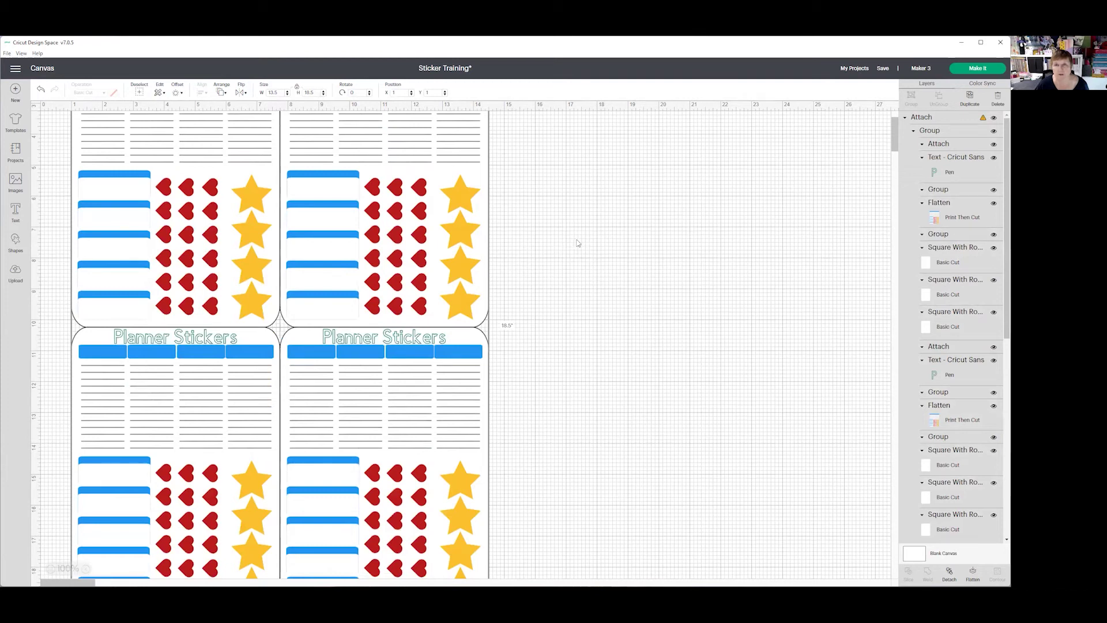
{"action": "left_click", "coordinate": [279, 92]}
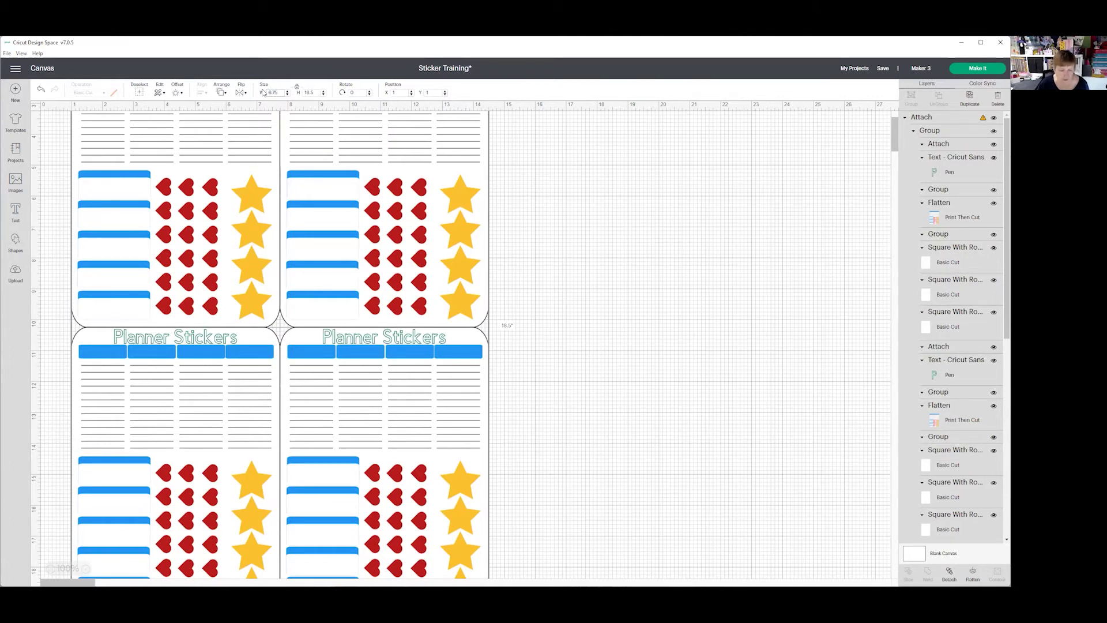
{"action": "key", "text": "Return"}
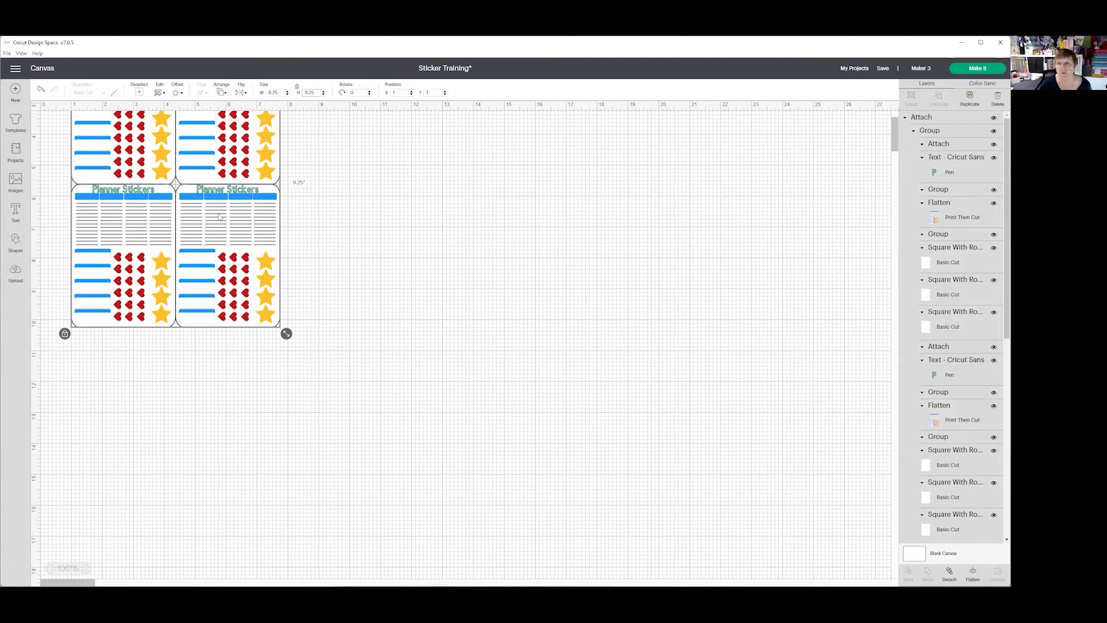
{"action": "left_click", "coordinate": [525, 280]}
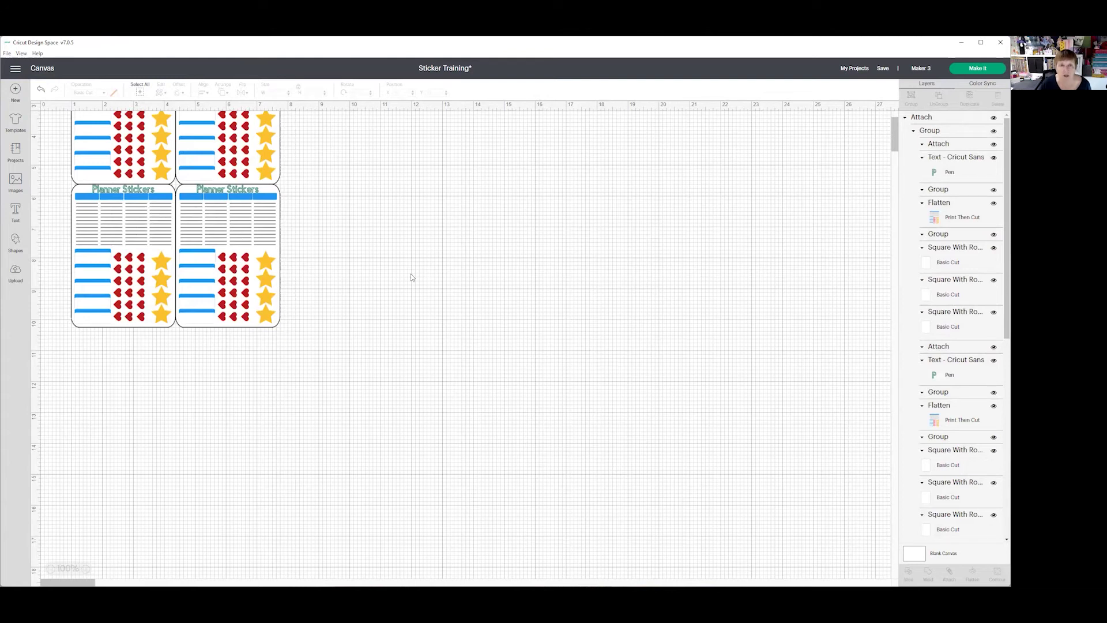
Save the changes to the existing Sticker Training project.
{"action": "scroll", "coordinate": [411, 277], "scroll_direction": "up", "scroll_amount": 3}
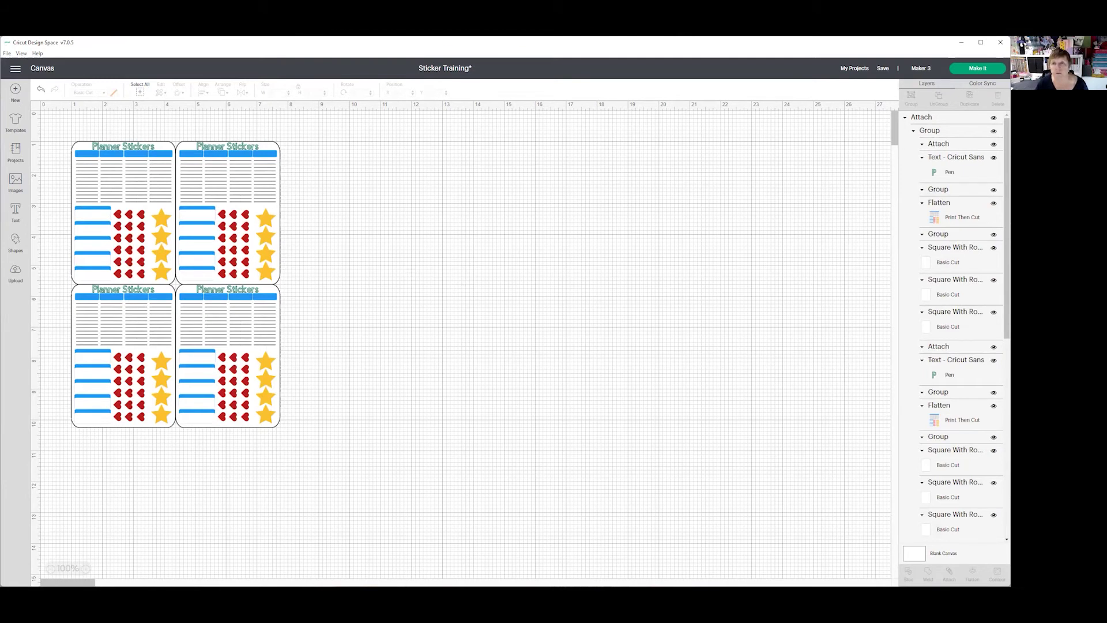
{"action": "left_click", "coordinate": [883, 68]}
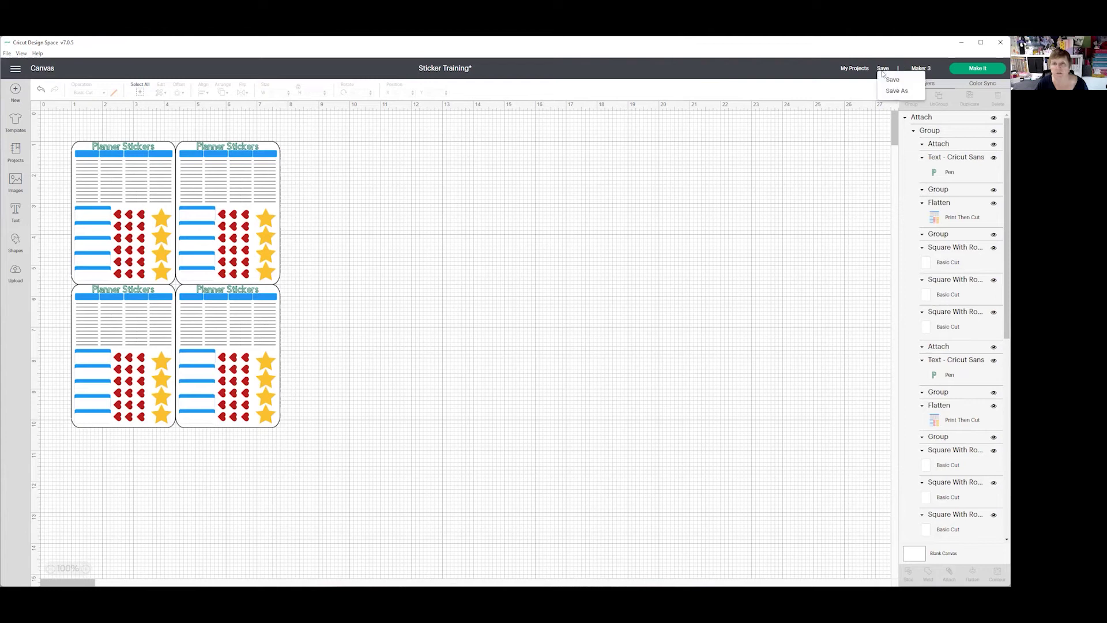
{"action": "left_click", "coordinate": [893, 81]}
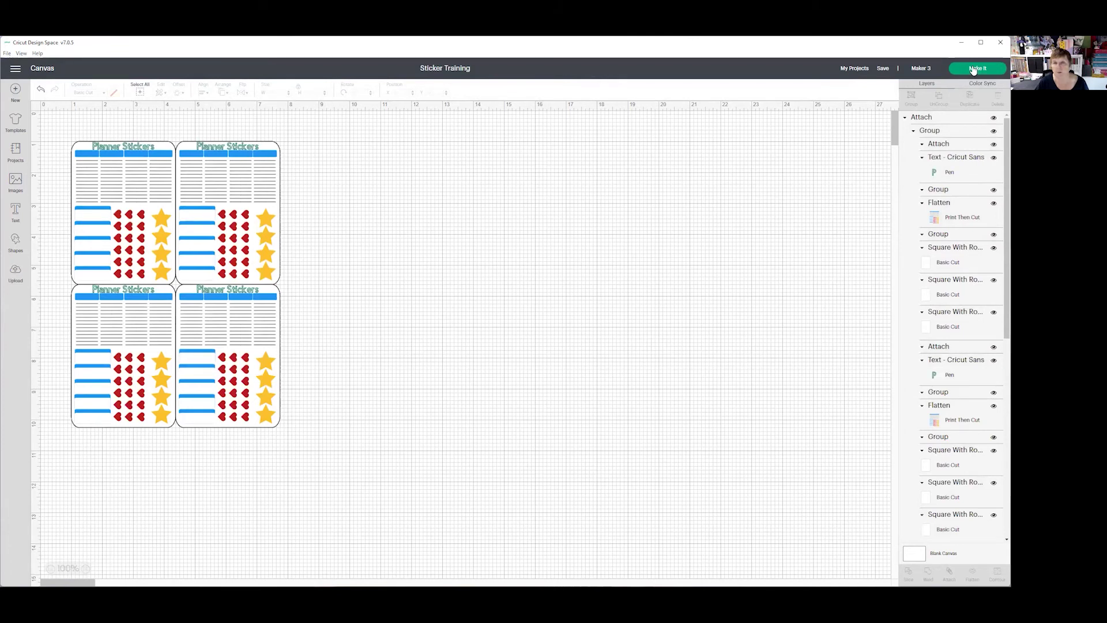
Start making the project, accept the letter-size mat layout and connect the Maker 3 : 8670 Bluetooth machine.
{"action": "left_click", "coordinate": [974, 70]}
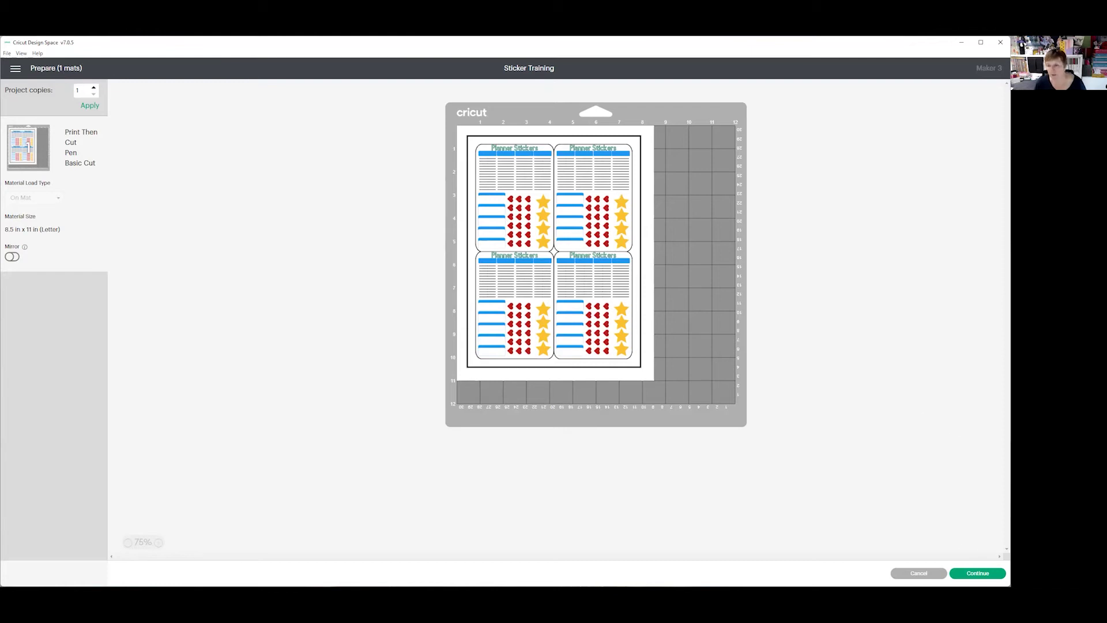
{"action": "left_click", "coordinate": [978, 573]}
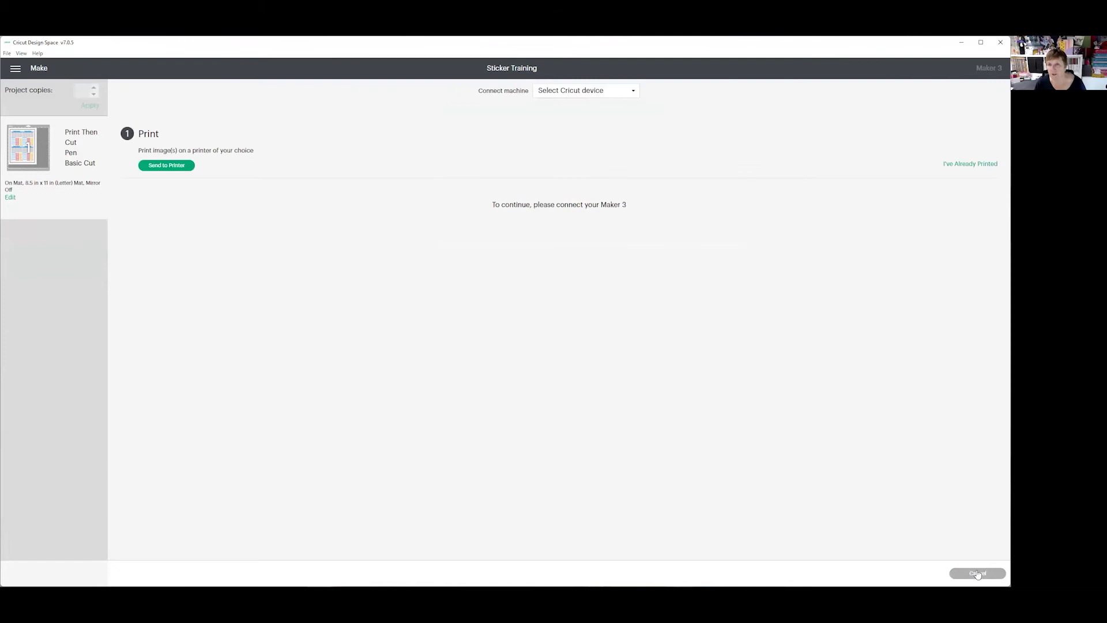
{"action": "left_click", "coordinate": [627, 93]}
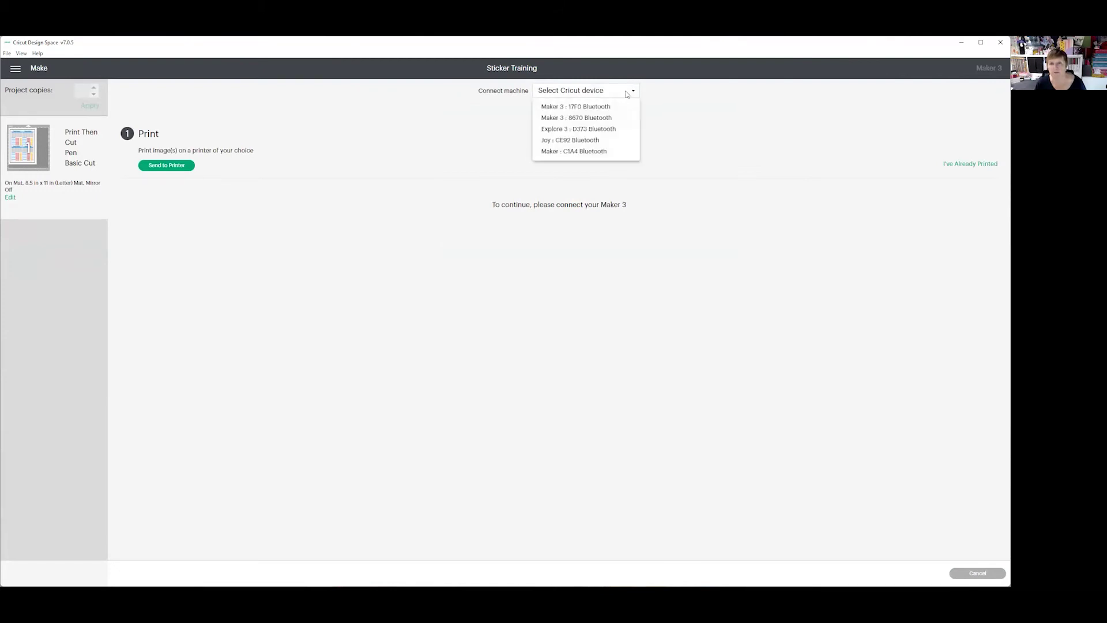
{"action": "left_click", "coordinate": [605, 118]}
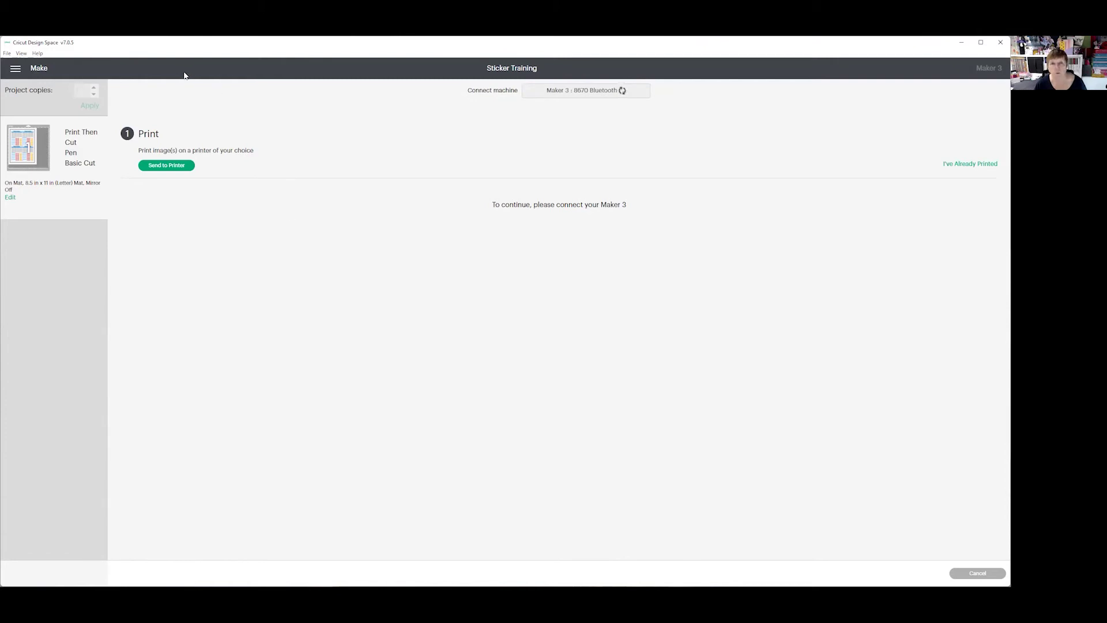
Set up the sheet for printing with the system dialog enabled and bleed kept on, and launch the print.
{"action": "left_click", "coordinate": [164, 167]}
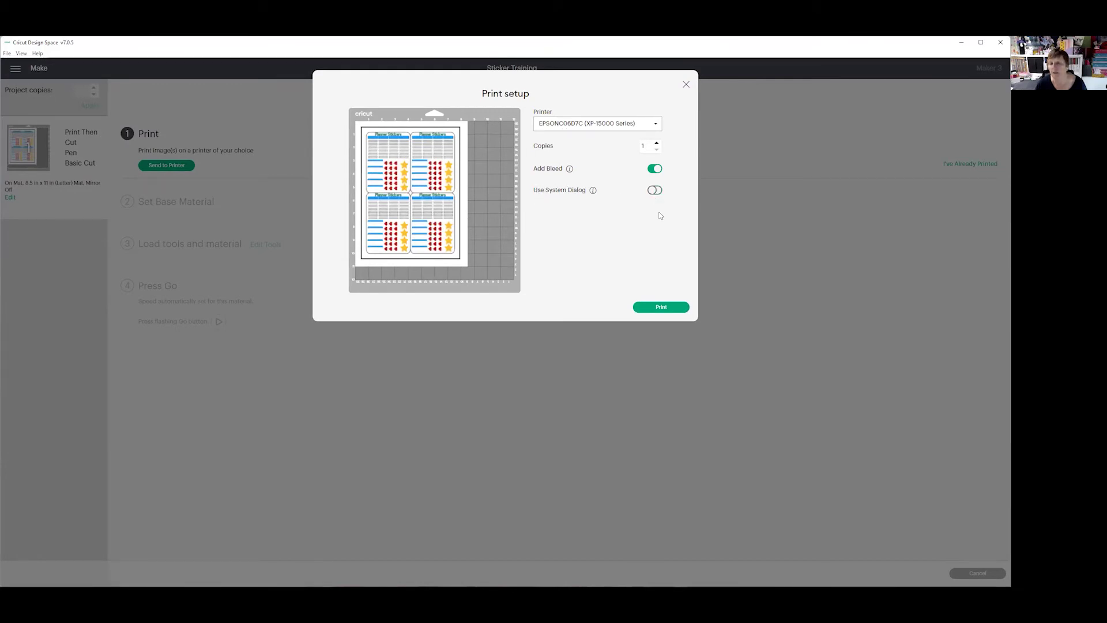
{"action": "left_click", "coordinate": [655, 190]}
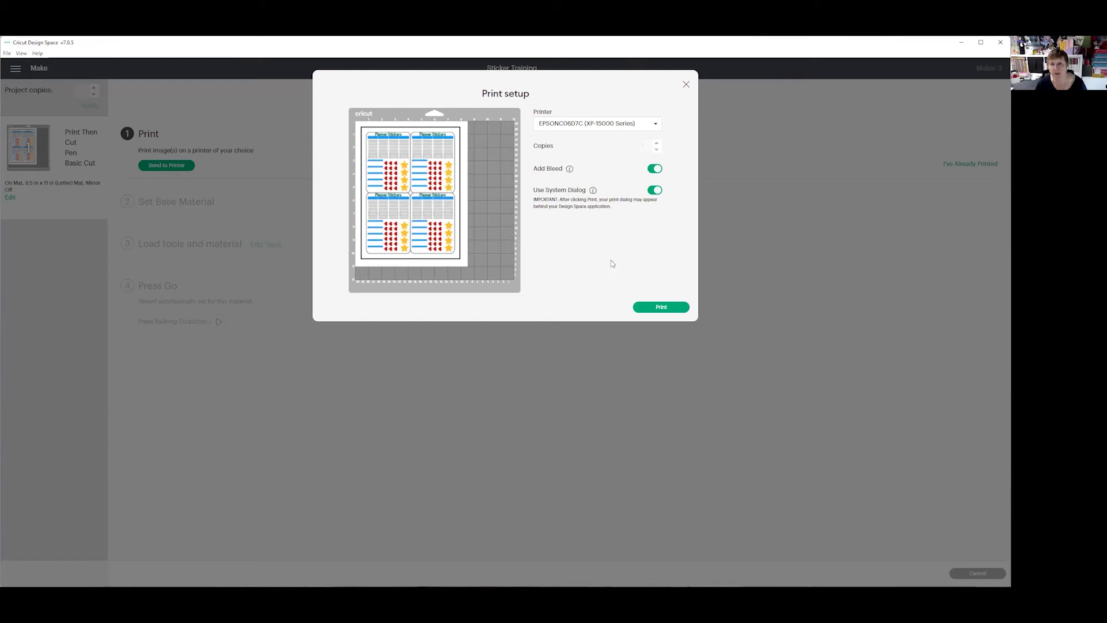
{"action": "left_click", "coordinate": [658, 307]}
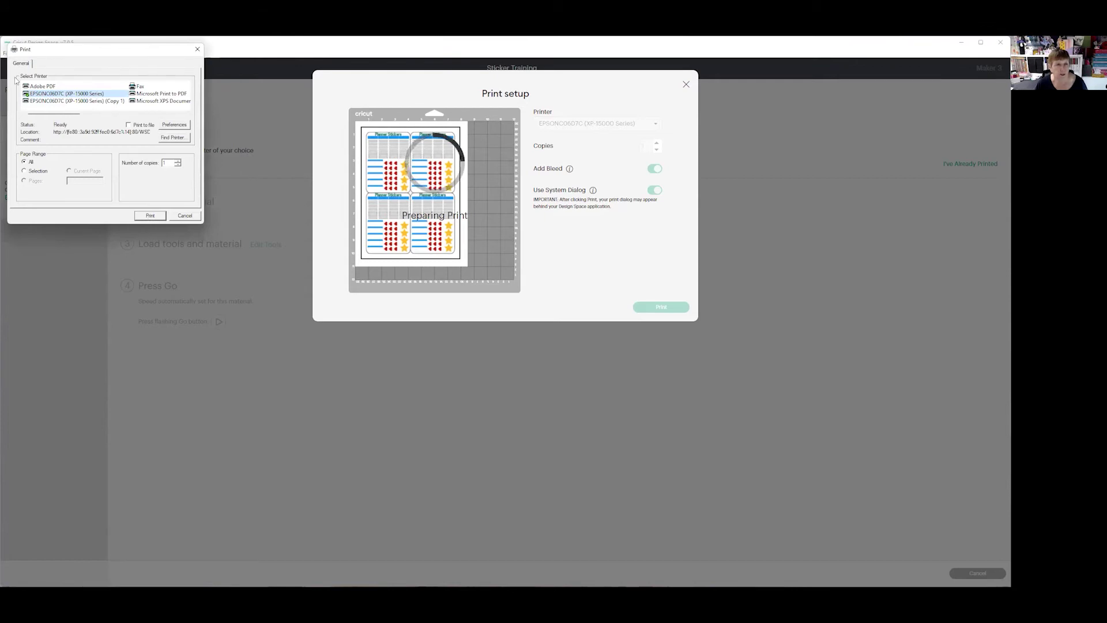
Set the printer's paper type to Premium Presentation Paper Matte and print the sheet.
{"action": "left_click", "coordinate": [172, 126]}
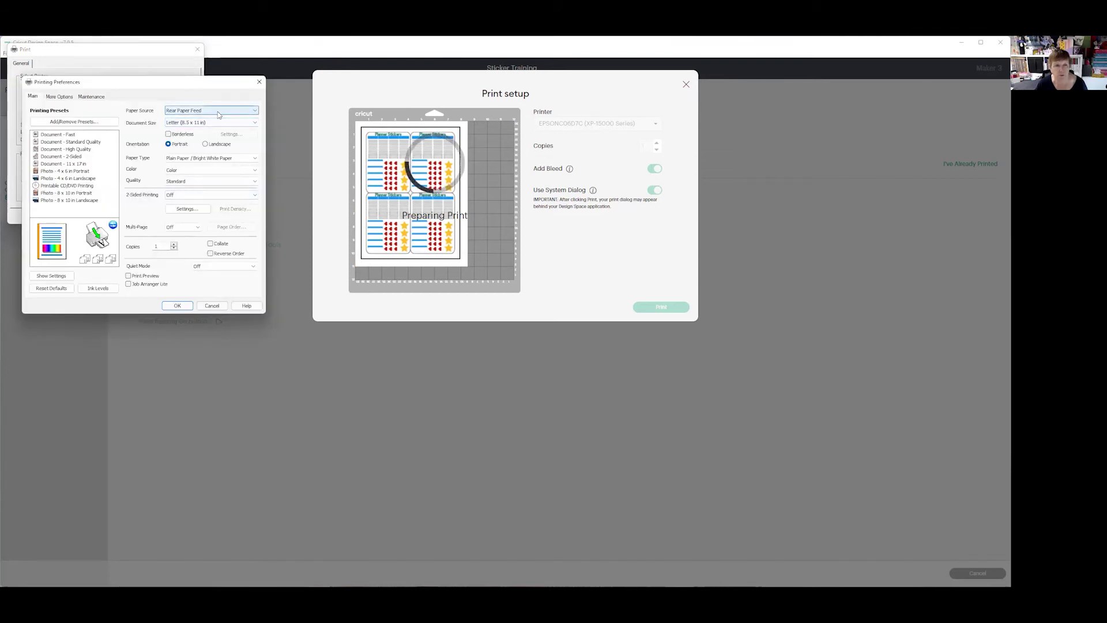
{"action": "left_click", "coordinate": [213, 158]}
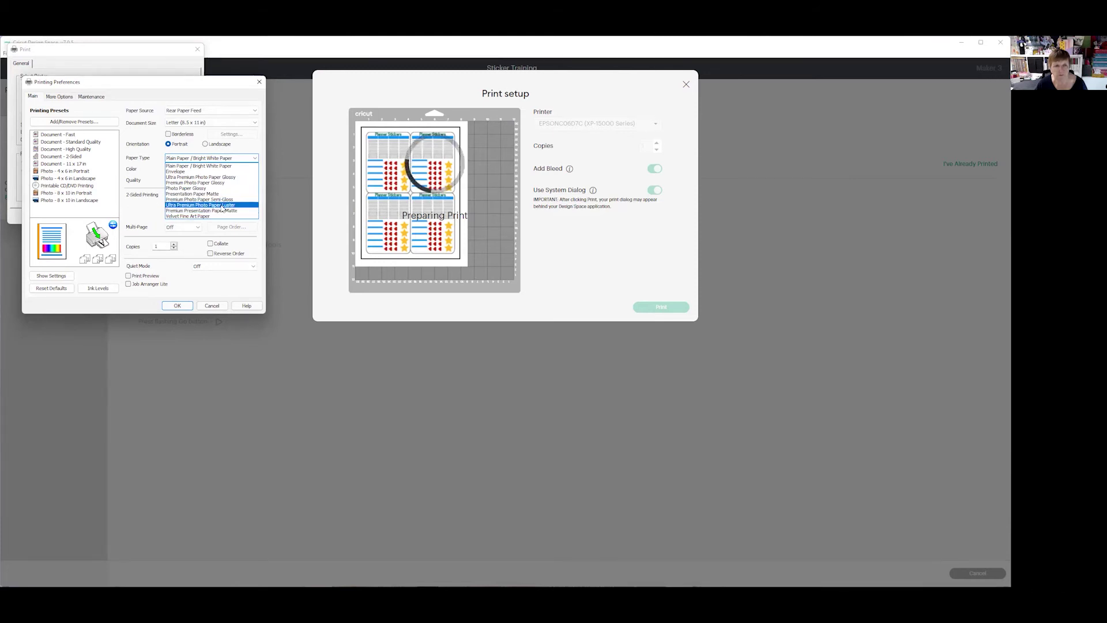
{"action": "left_click", "coordinate": [222, 211]}
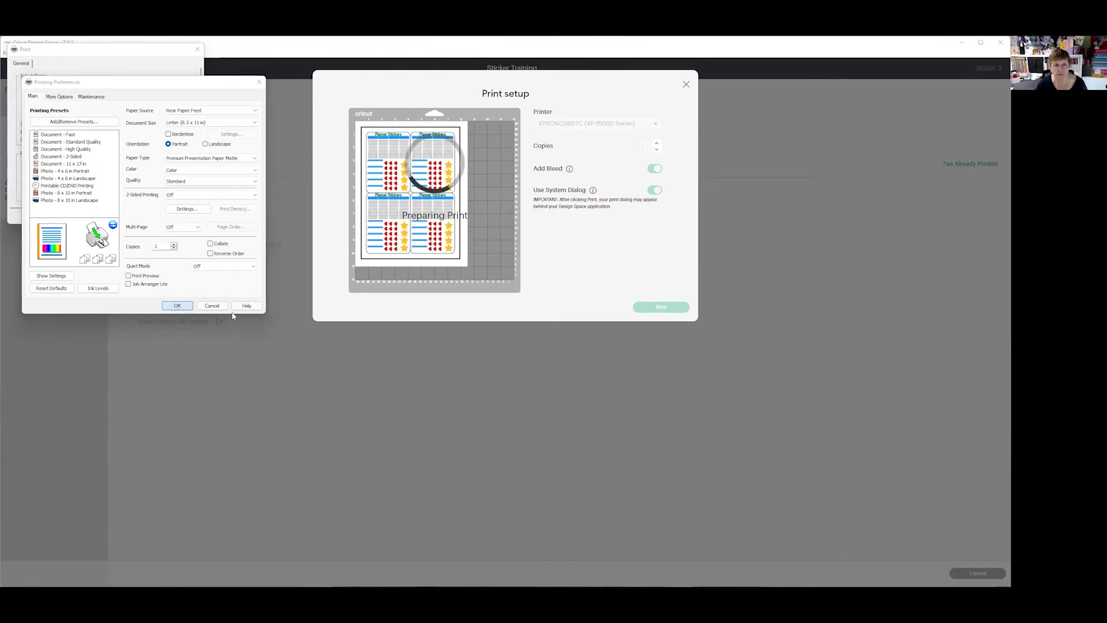
{"action": "left_click", "coordinate": [177, 306]}
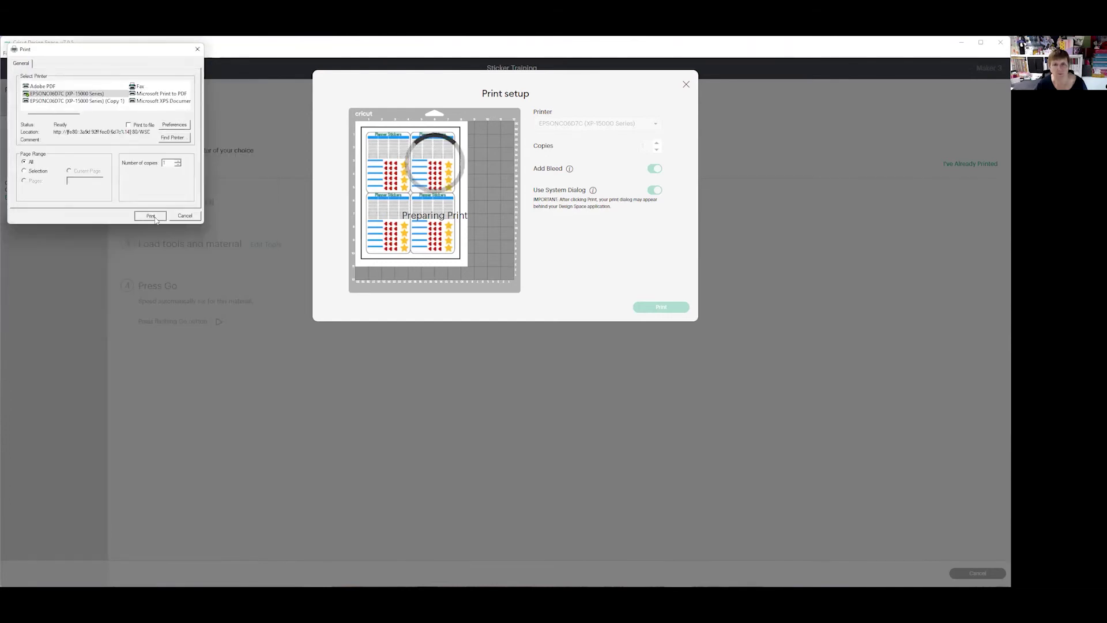
{"action": "left_click", "coordinate": [150, 216]}
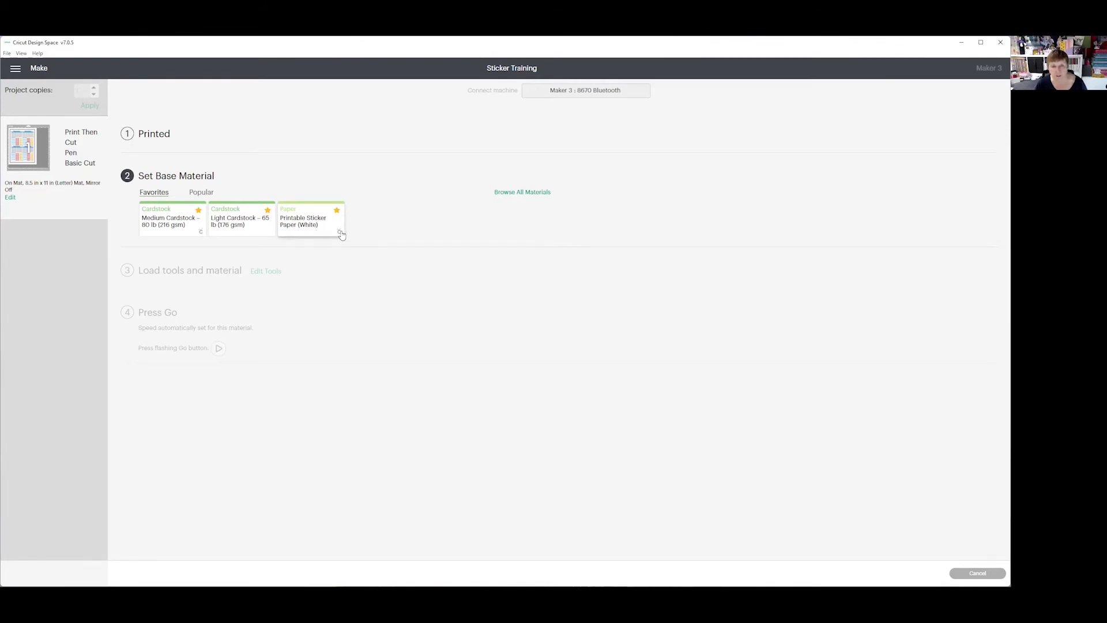
Search the full materials list for "sticker", and choose the favorite Printable Sticker Paper (White) as base material.
{"action": "left_click", "coordinate": [497, 193]}
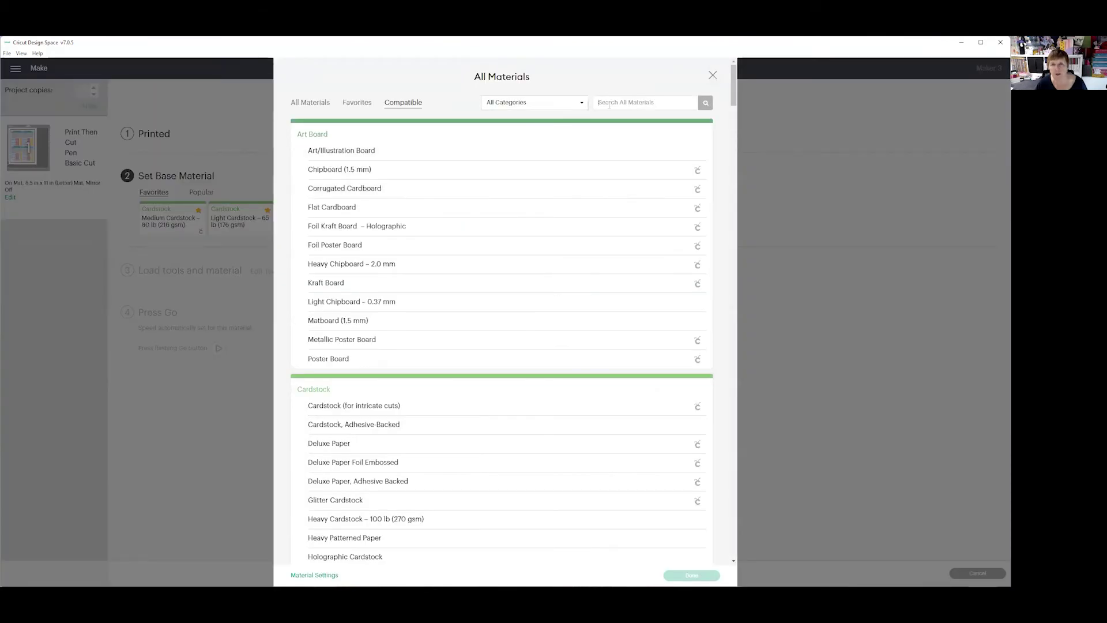
{"action": "left_click", "coordinate": [602, 103]}
{"action": "type", "text": "s"}
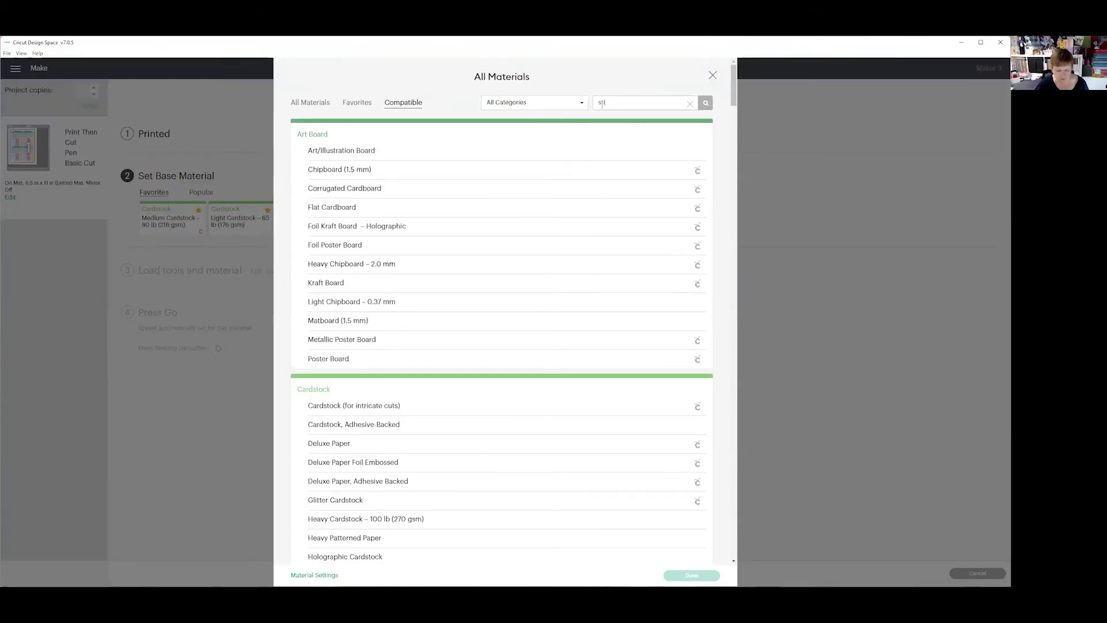
{"action": "type", "text": "ticker"}
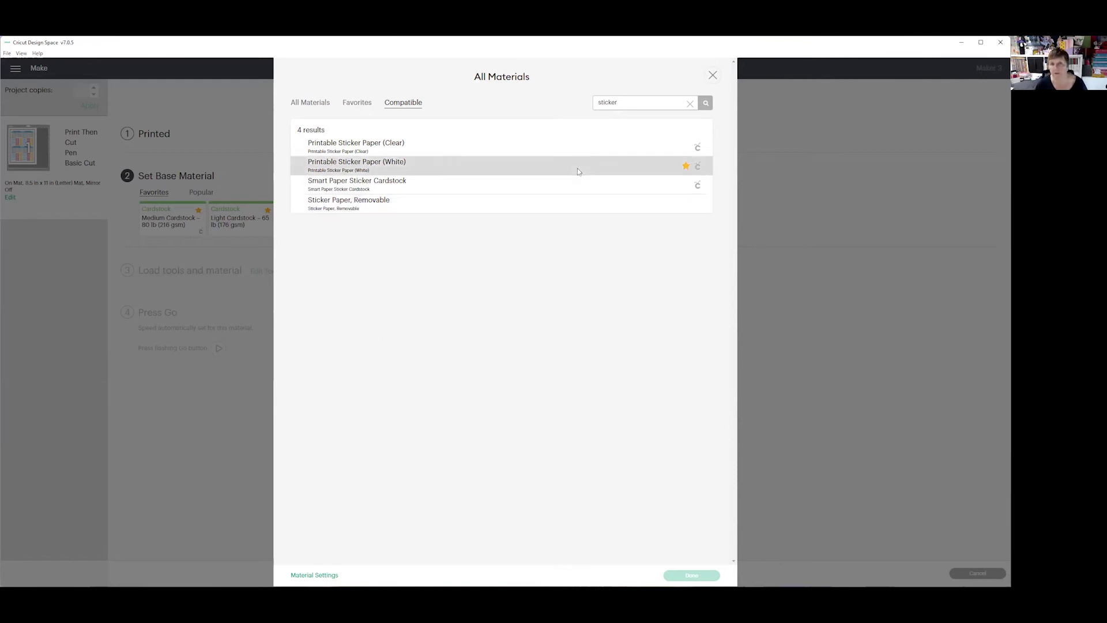
{"action": "left_click", "coordinate": [712, 75]}
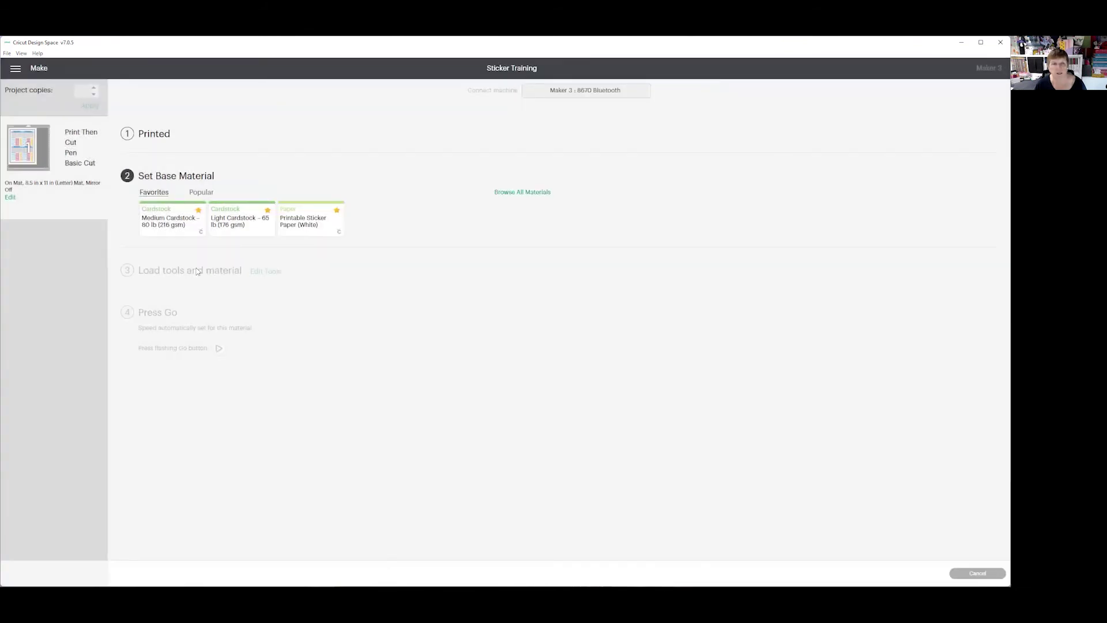
{"action": "left_click", "coordinate": [306, 230]}
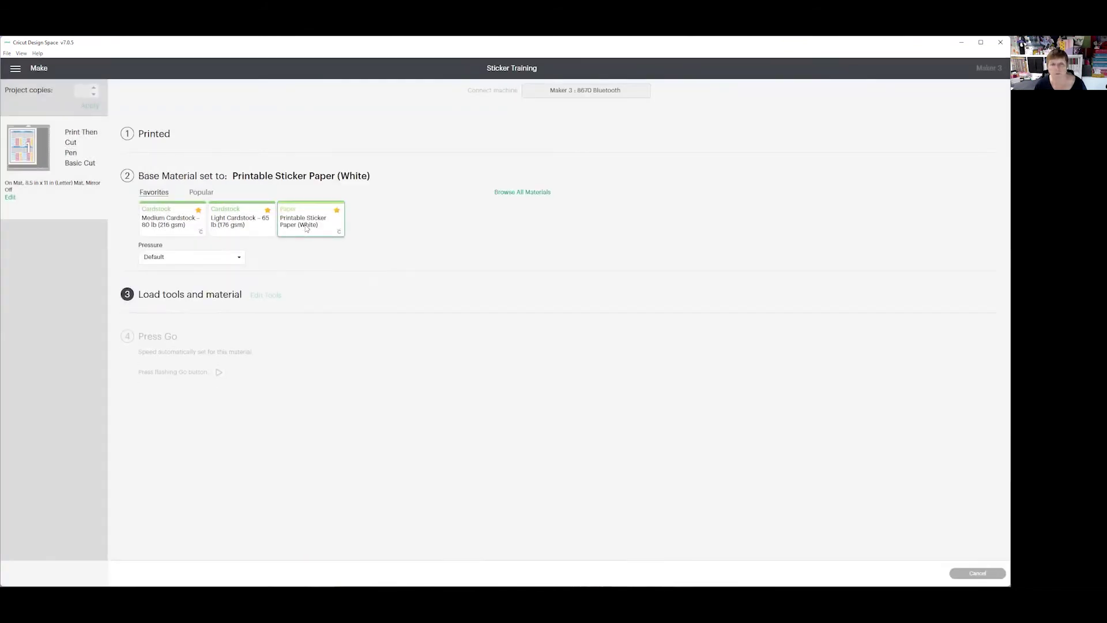